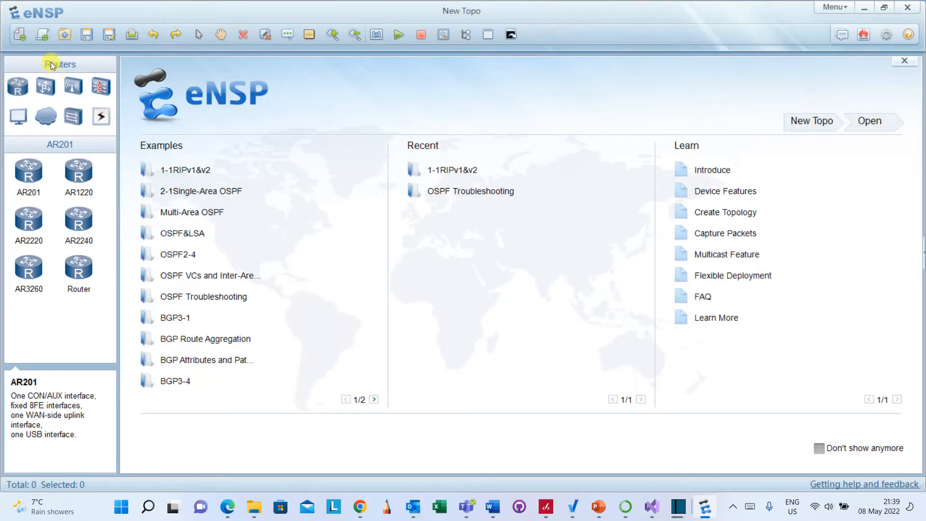
Start a new topology and browse each device category in the device library.
click(20, 33)
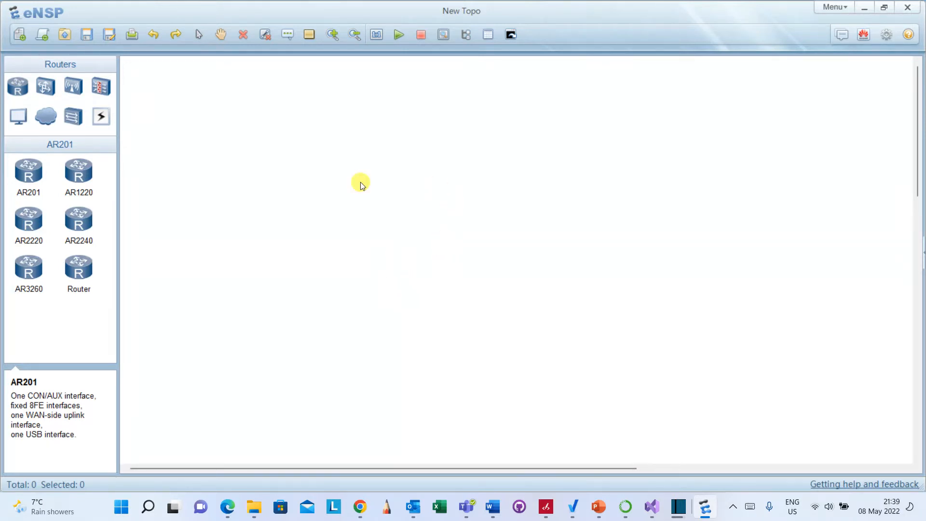
click(18, 117)
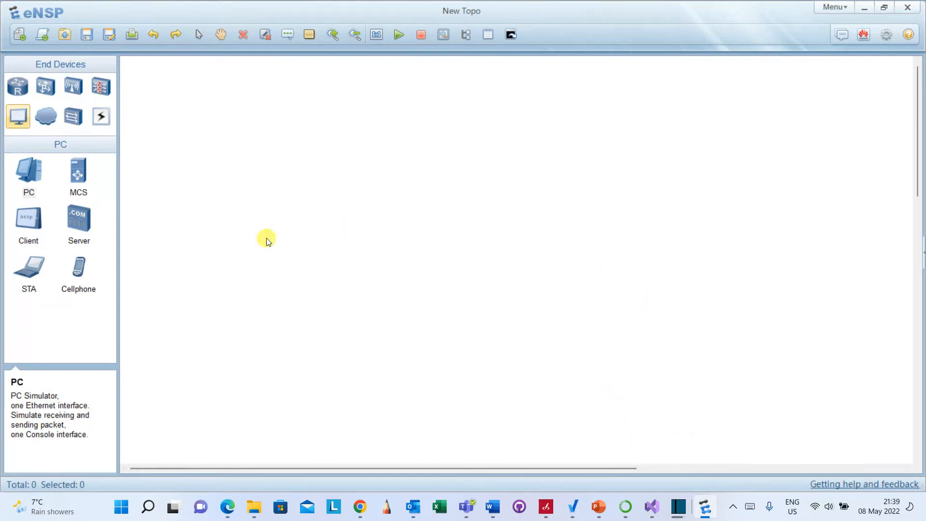
click(20, 88)
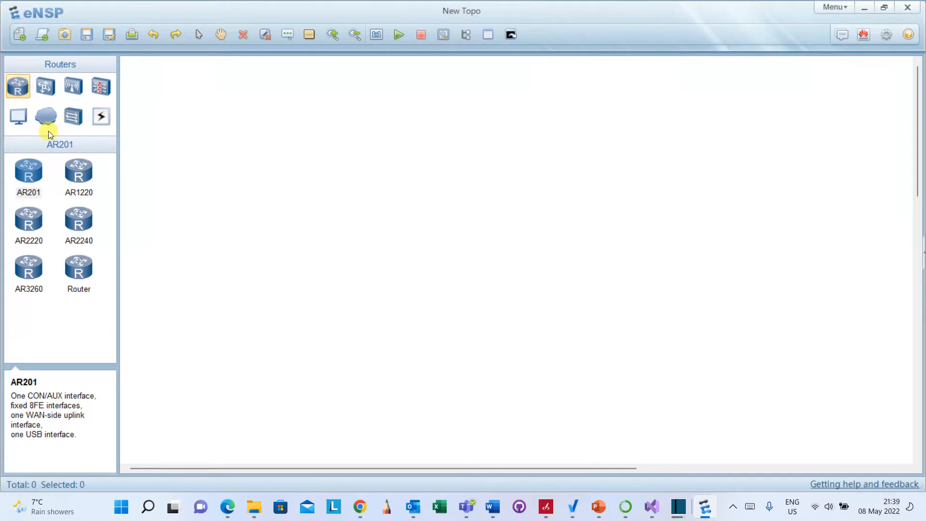
click(45, 85)
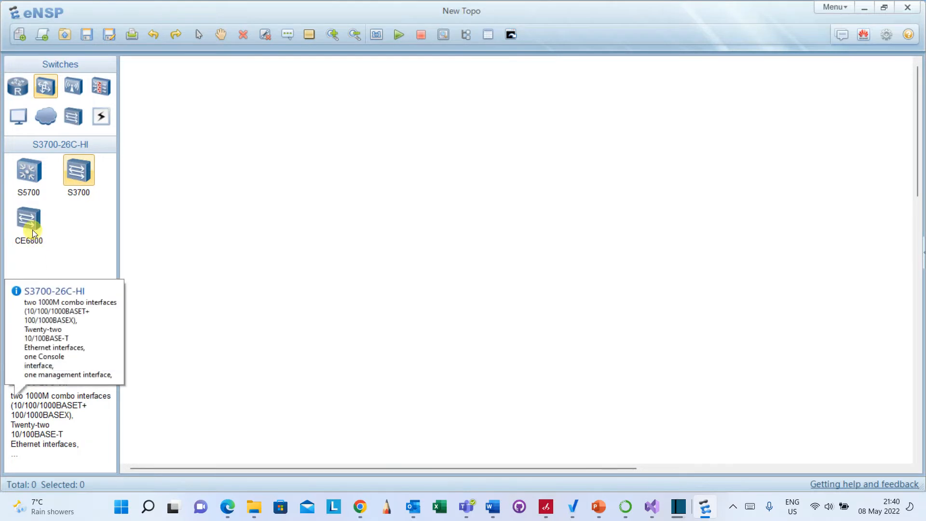
click(82, 87)
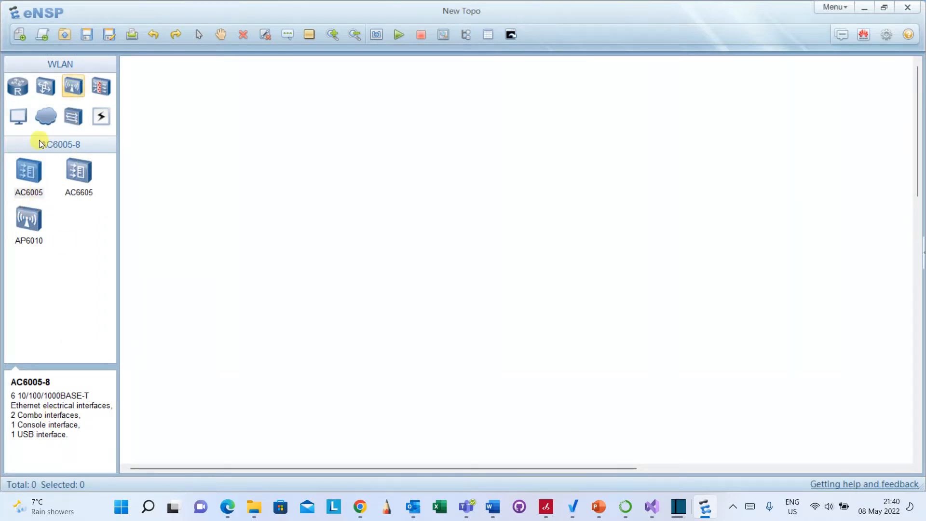
click(17, 116)
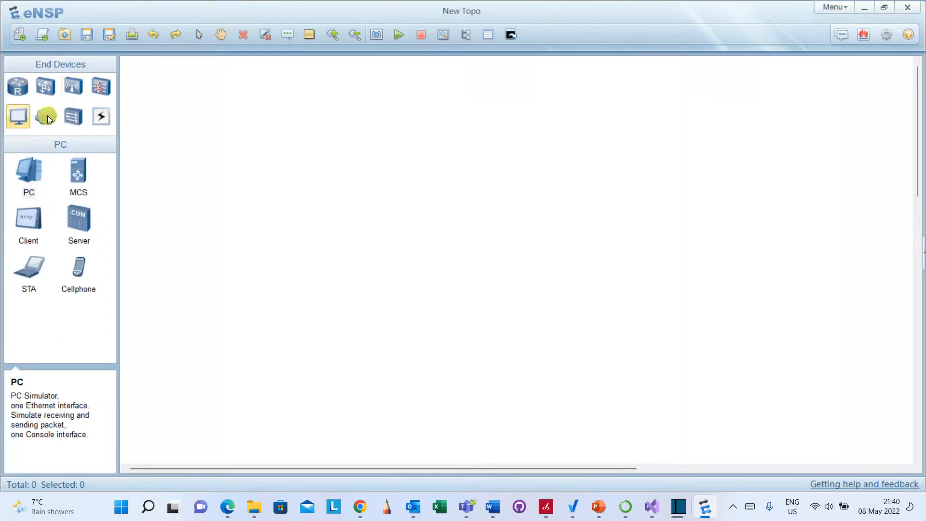
click(48, 118)
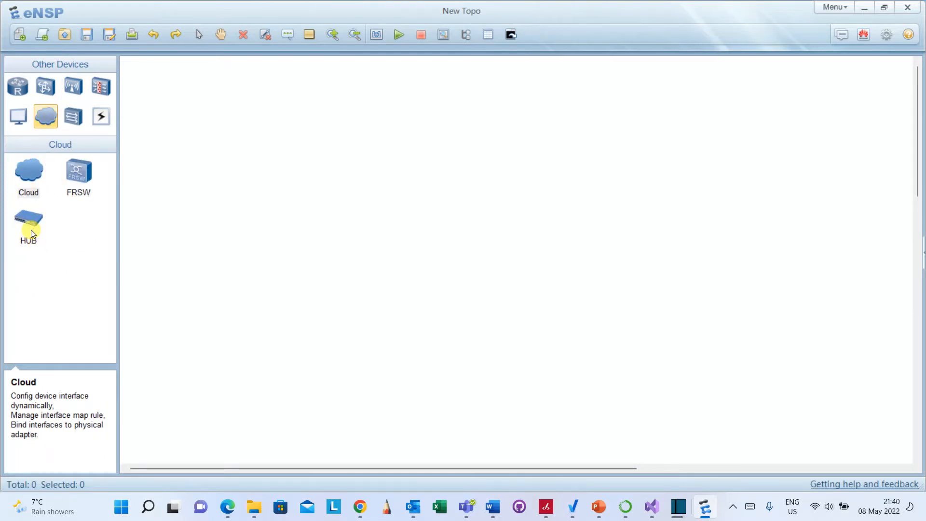
click(73, 117)
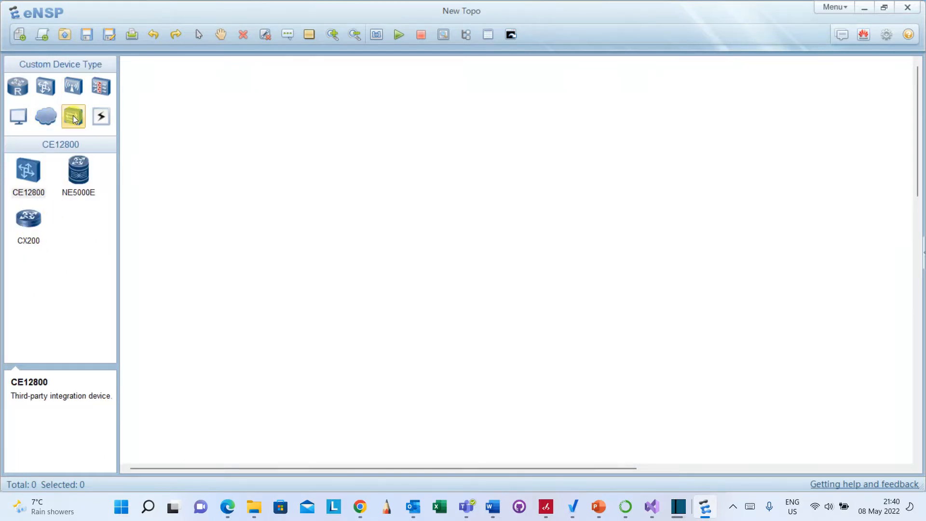
click(101, 119)
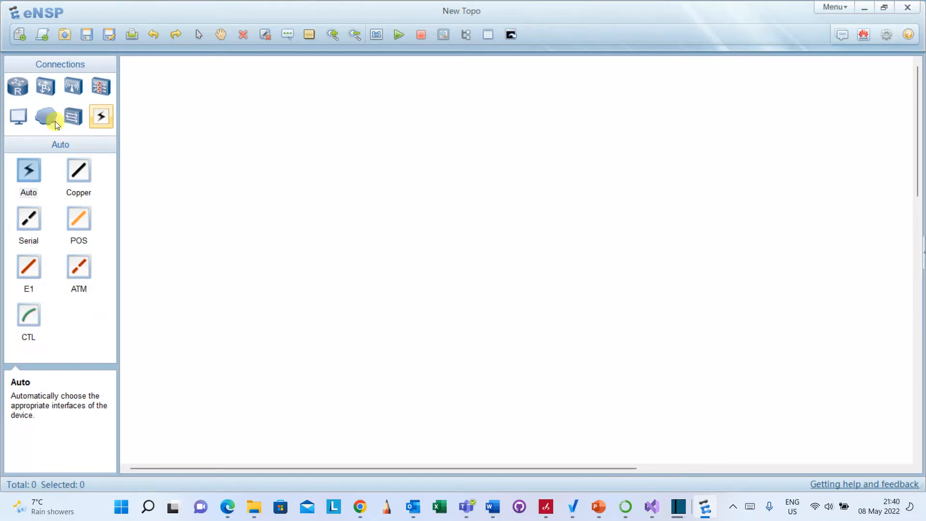
Place two PC end devices side by side near the top of the canvas.
click(23, 120)
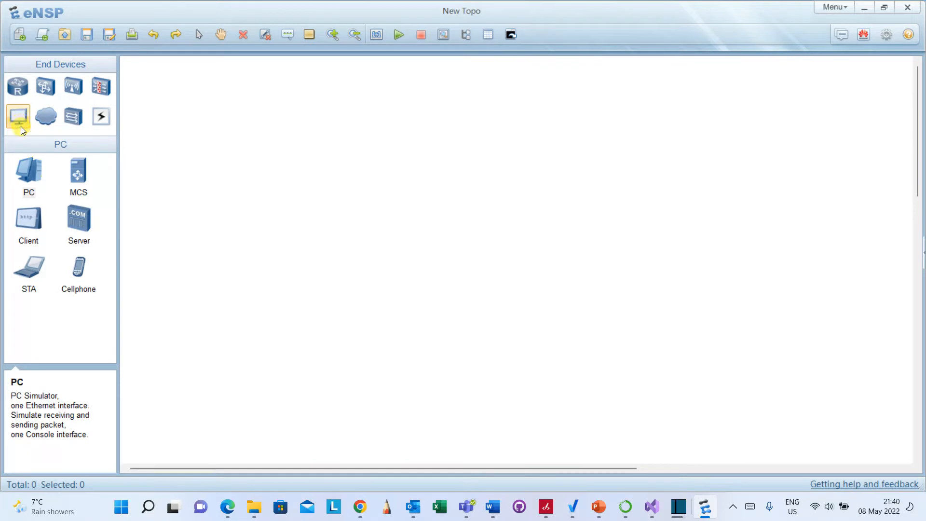
click(29, 171)
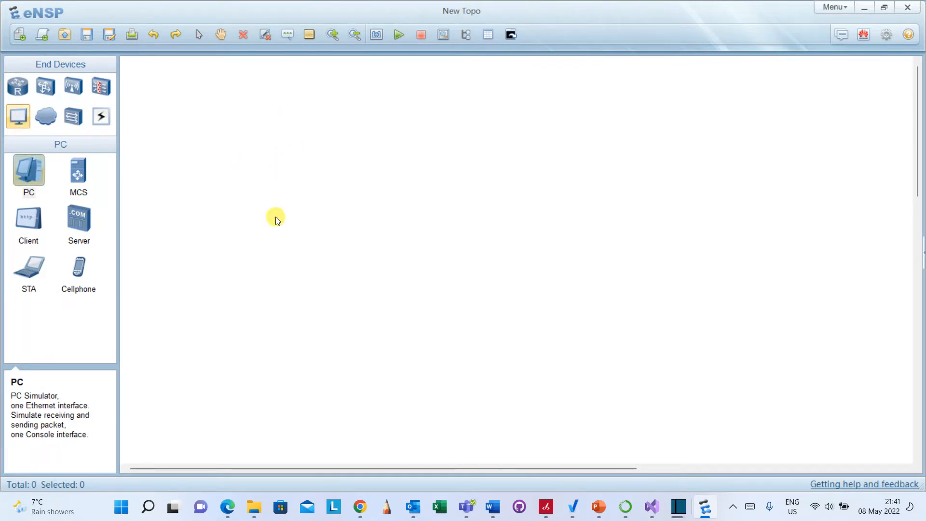
click(29, 172)
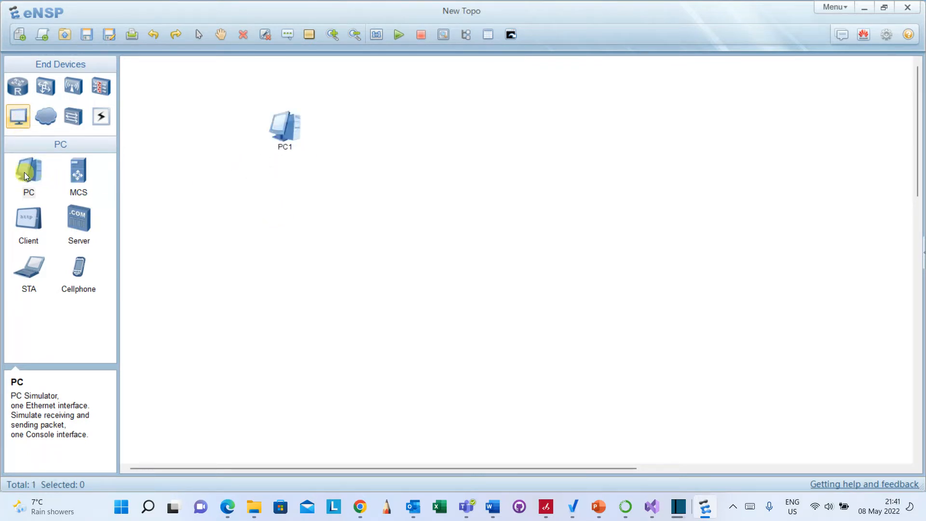
click(488, 134)
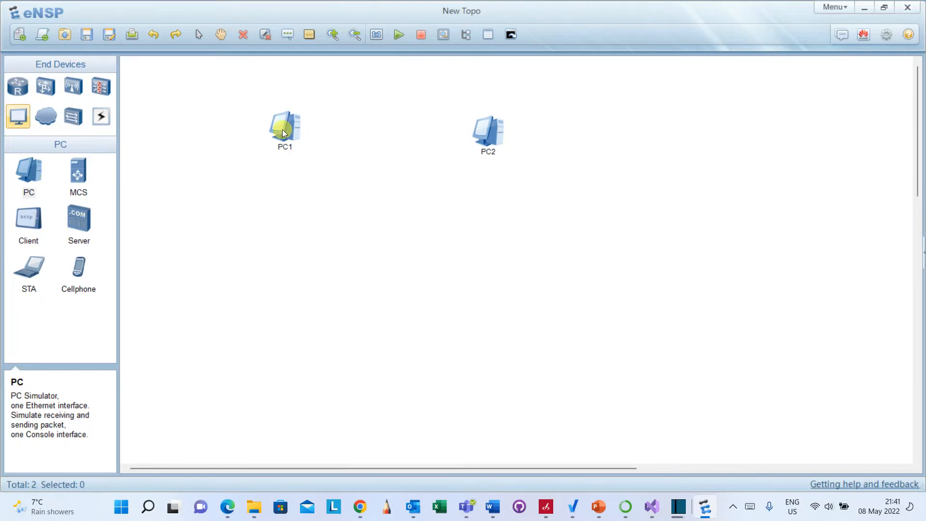
drag(285, 127, 286, 144)
drag(481, 127, 491, 148)
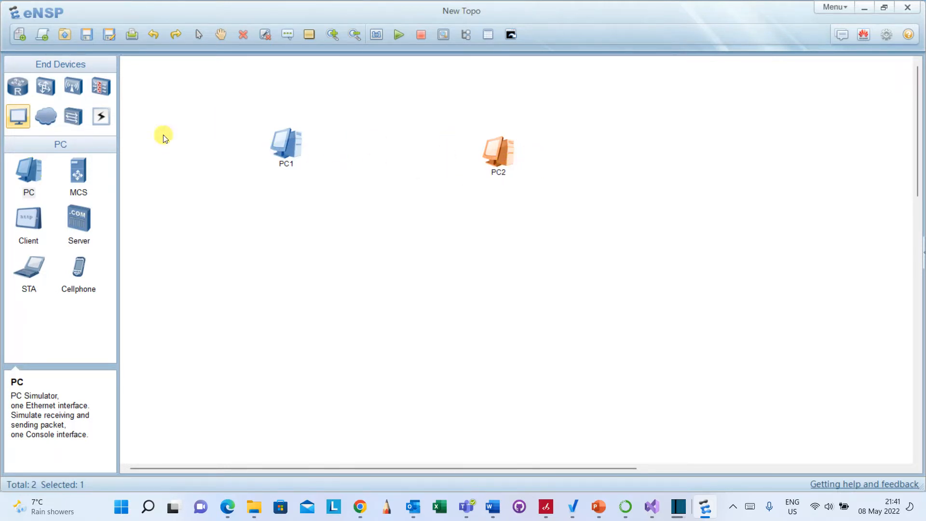
Connect the two PCs with an Auto connection cable.
click(104, 120)
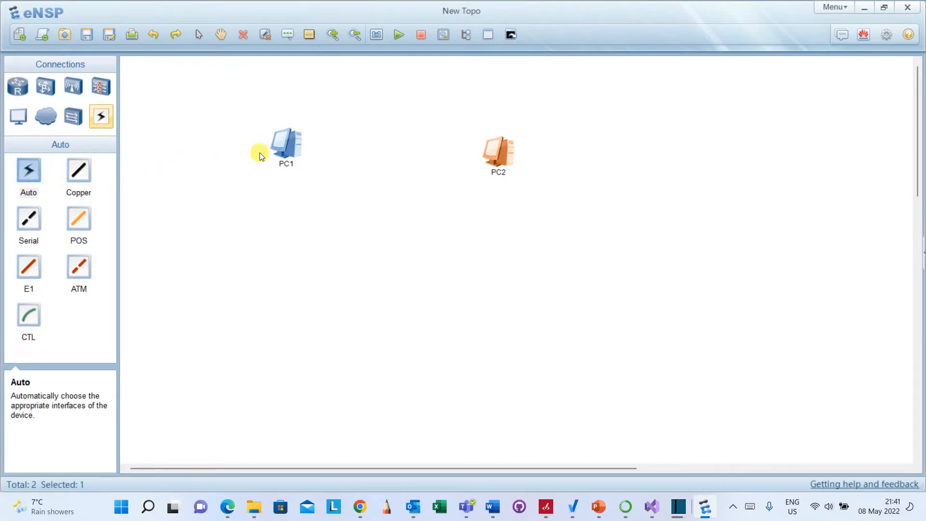
click(28, 170)
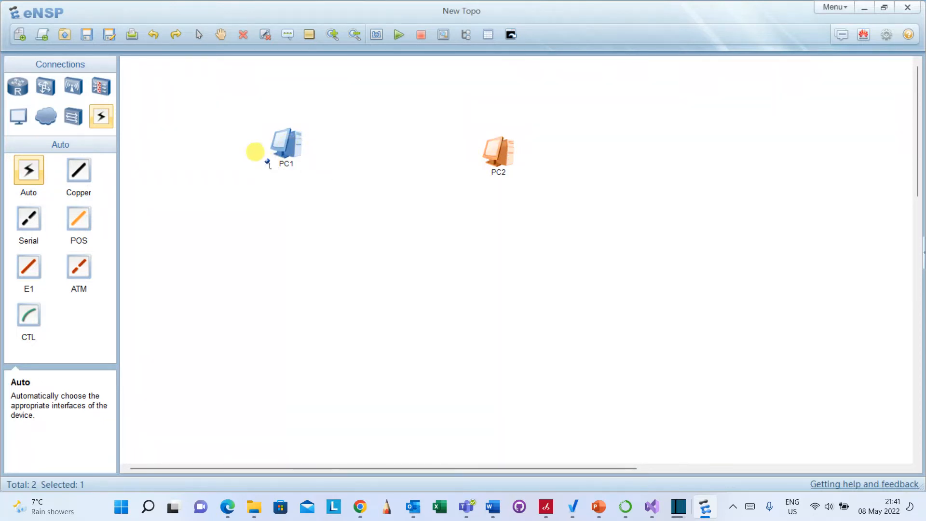
click(290, 153)
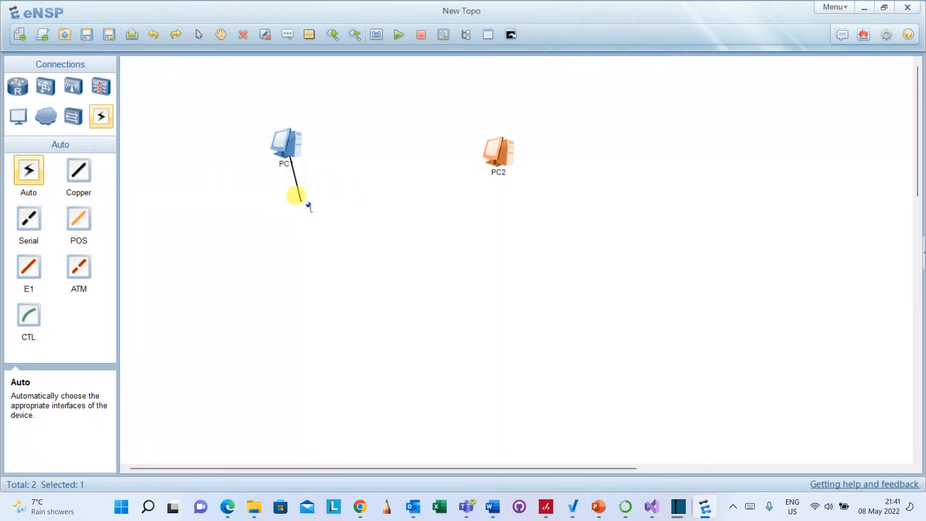
click(504, 153)
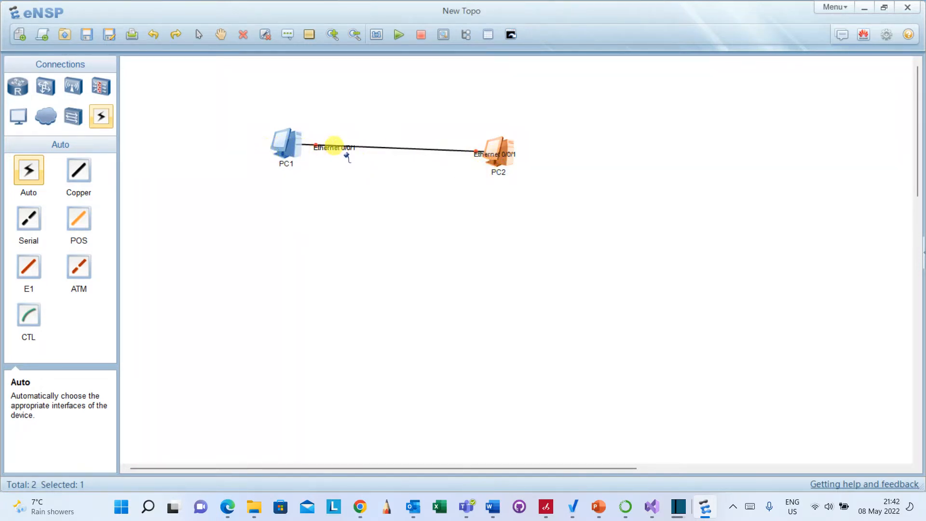
right_click(395, 245)
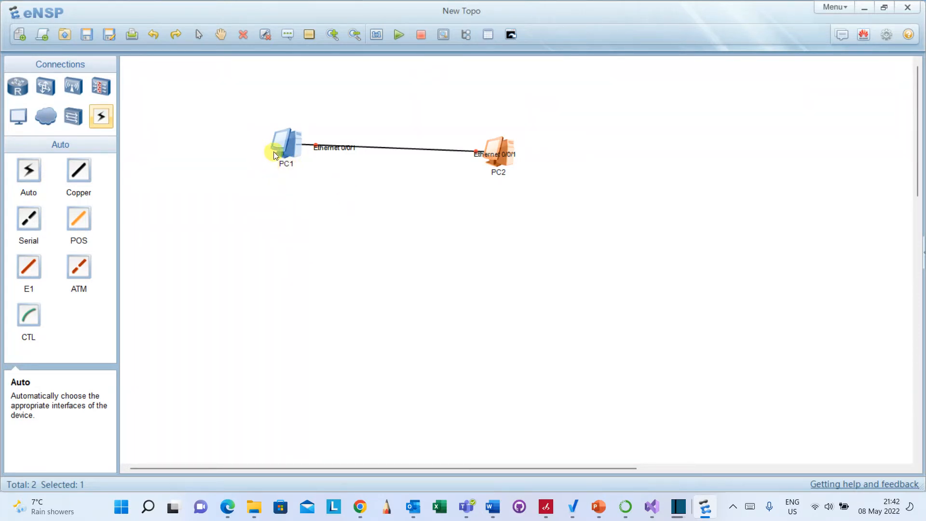
Rearrange the two connected PCs along the top of the canvas.
mouse_move(275, 150)
mouse_down()
mouse_move(276, 191)
mouse_move(273, 143)
mouse_up()
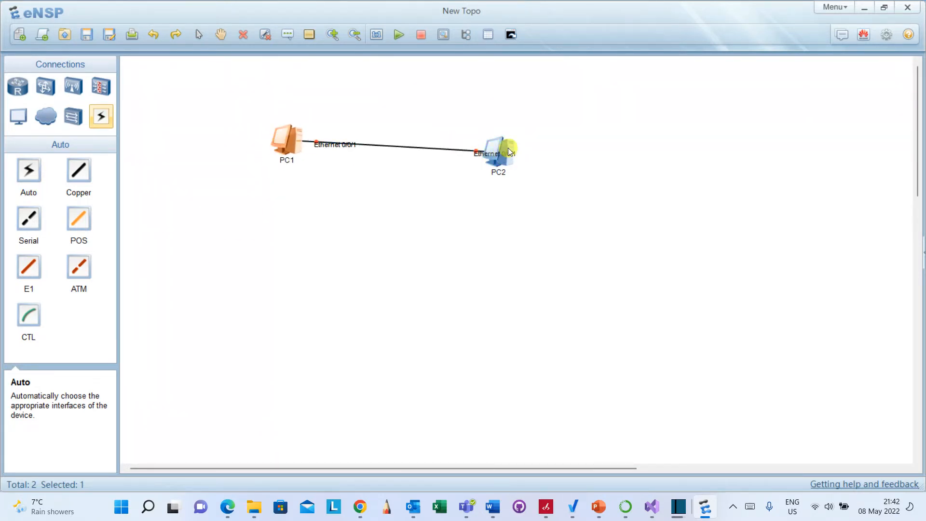
drag(506, 145, 562, 85)
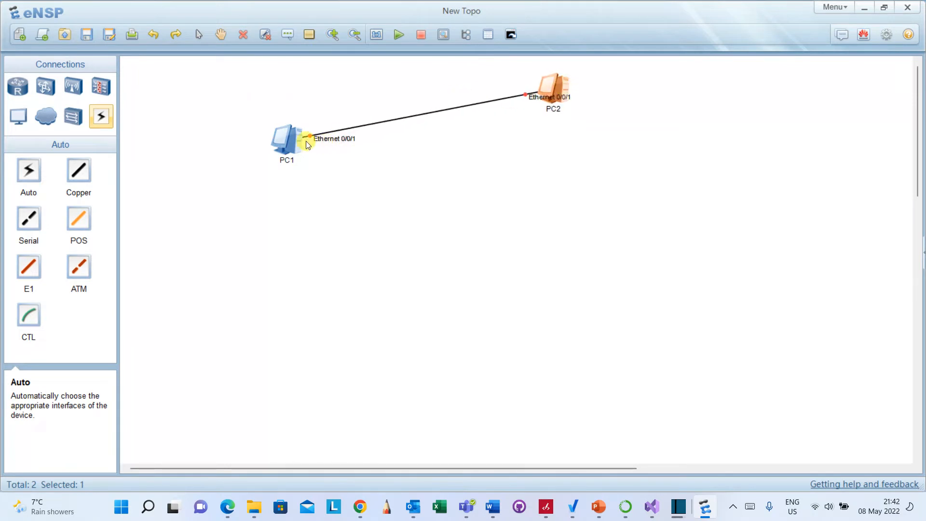
drag(297, 140, 317, 85)
click(485, 162)
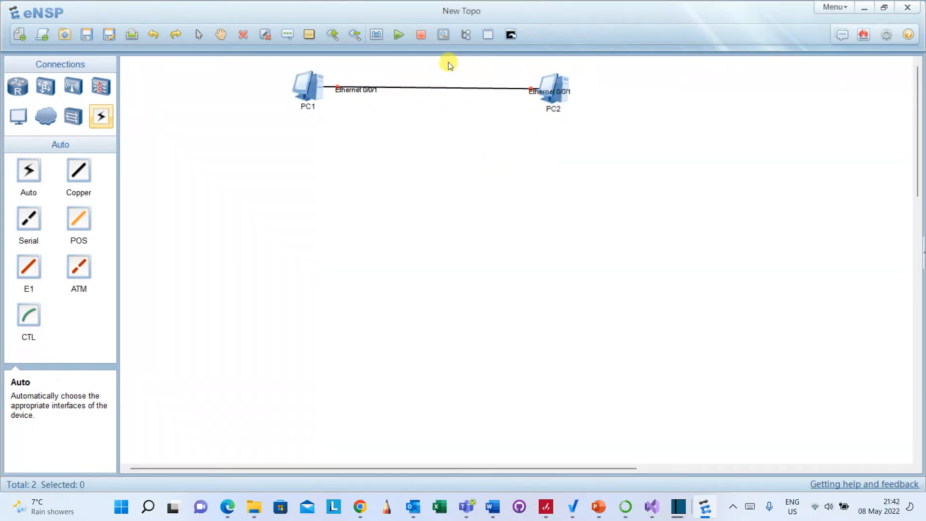
Add a text label reading 192.168.10.0 /24 above the link between the PCs.
click(291, 38)
click(384, 77)
text(192.168.10.0 /24)
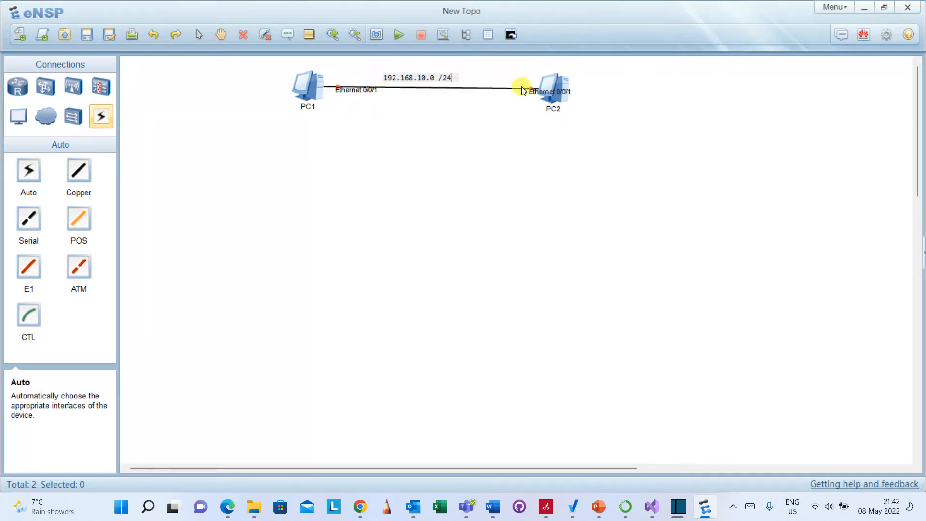
drag(273, 74, 654, 119)
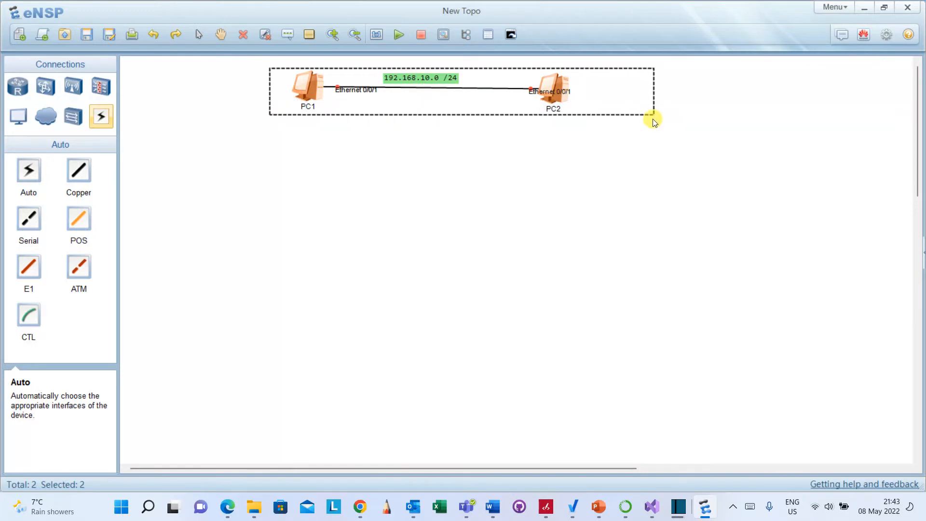
click(466, 176)
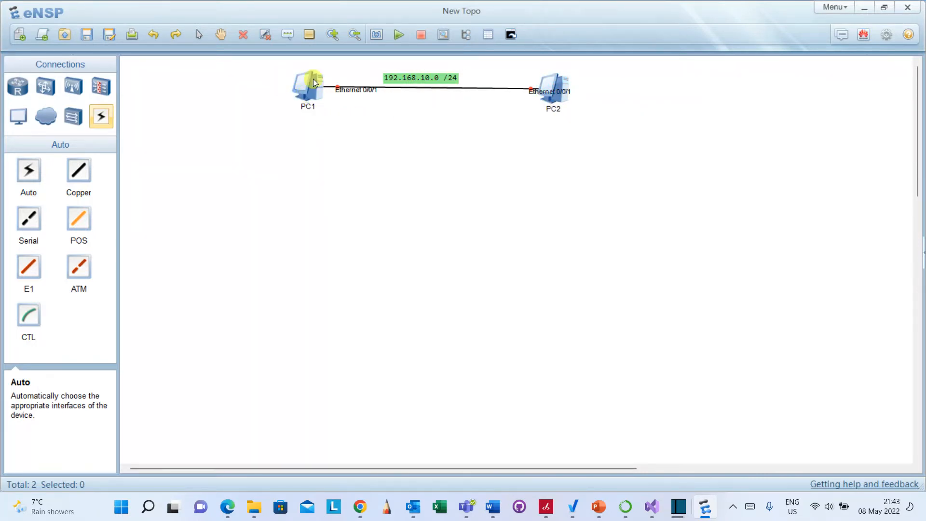
drag(274, 75, 640, 122)
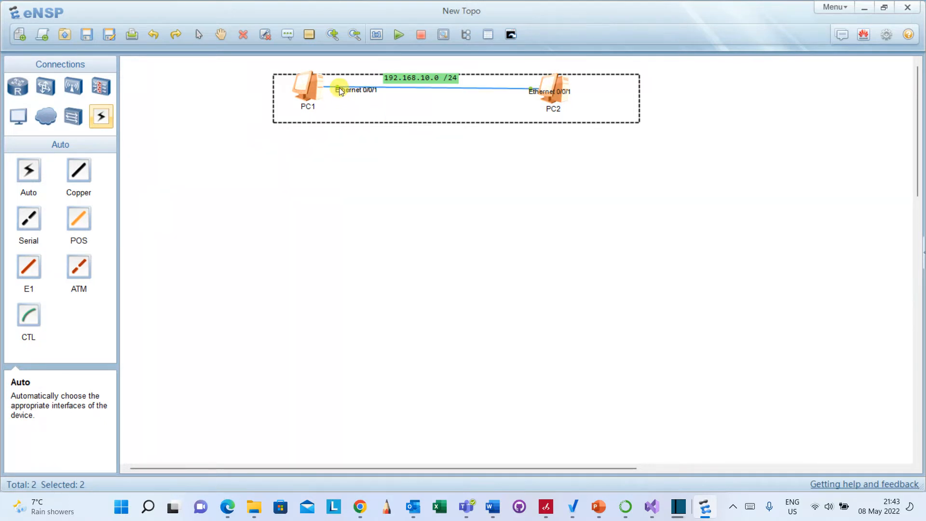
click(381, 189)
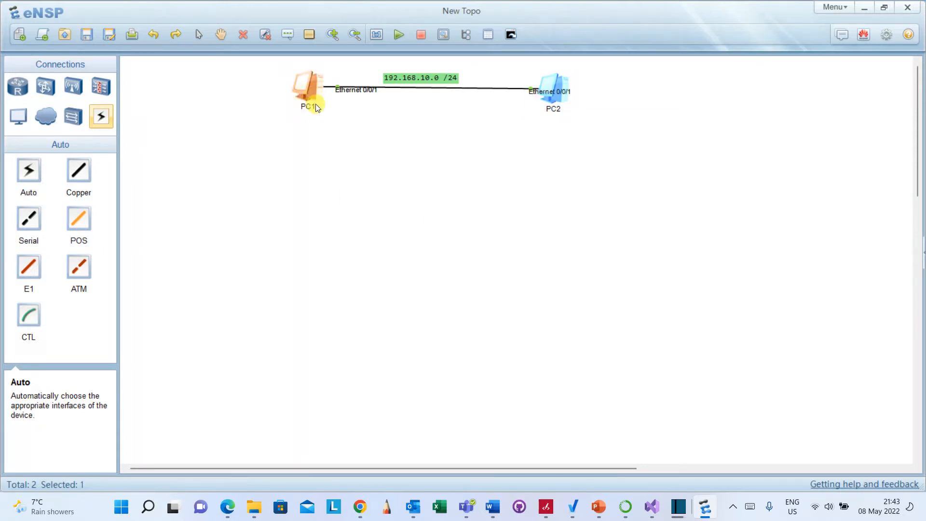
Open PC1's settings and set its static IPv4 address to 192.168.10.1.
double_click(312, 89)
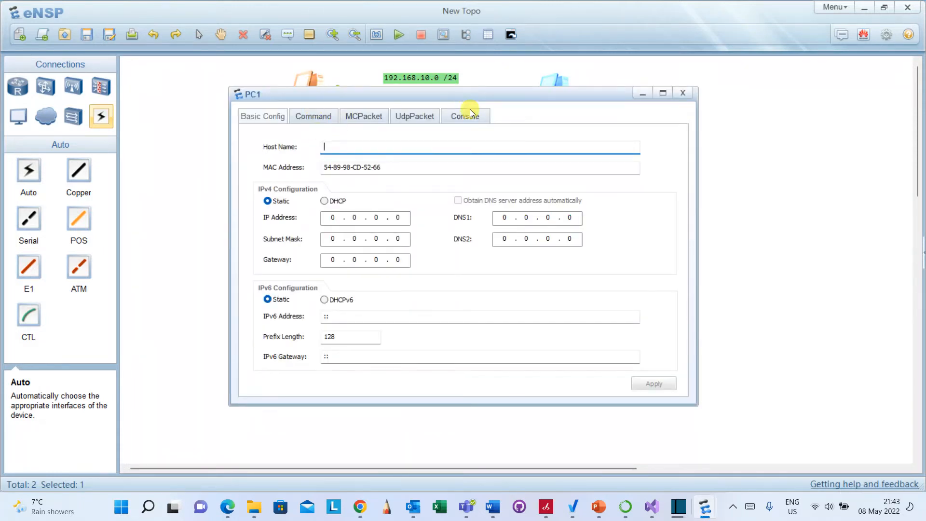
drag(467, 95, 465, 154)
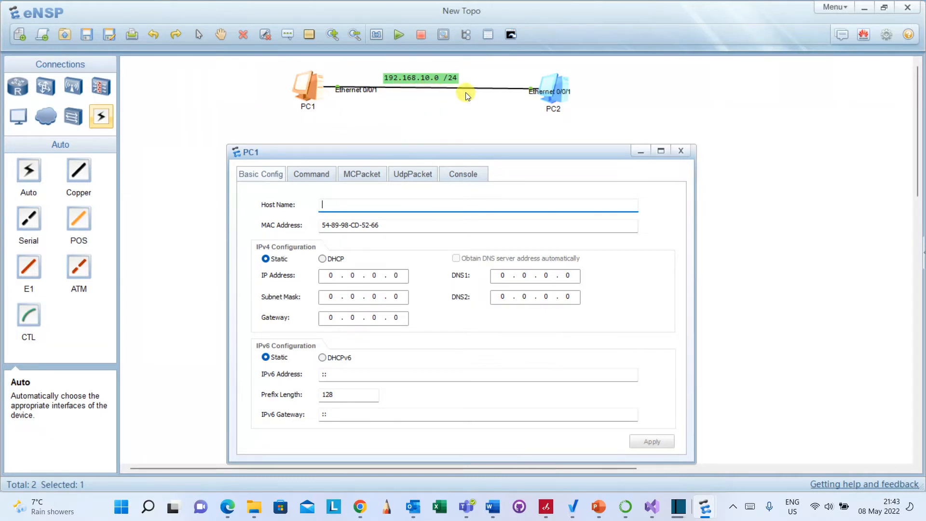
drag(441, 154, 445, 139)
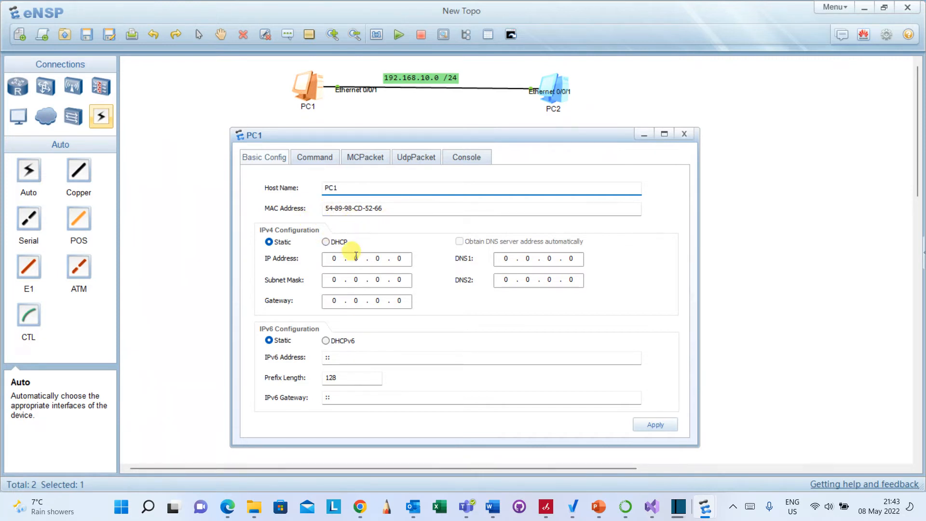
click(336, 259)
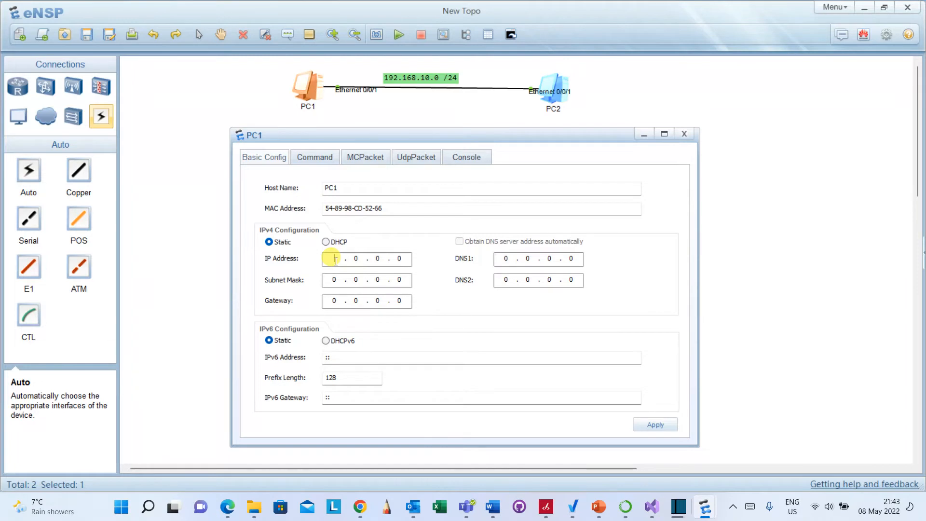
text(192 . 168 . 1)
click(400, 257)
text(1)
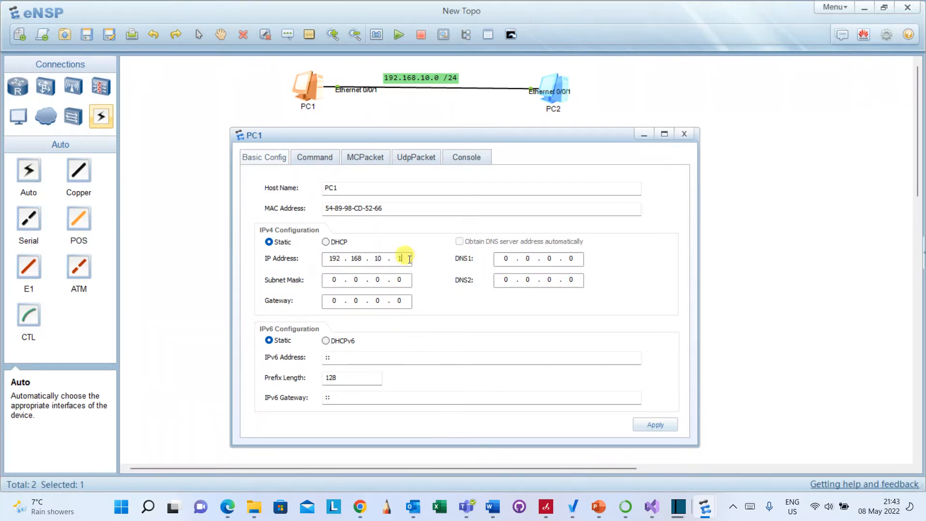
Set PC1's subnet mask to 255.255.255.0, apply, and close the settings.
click(336, 280)
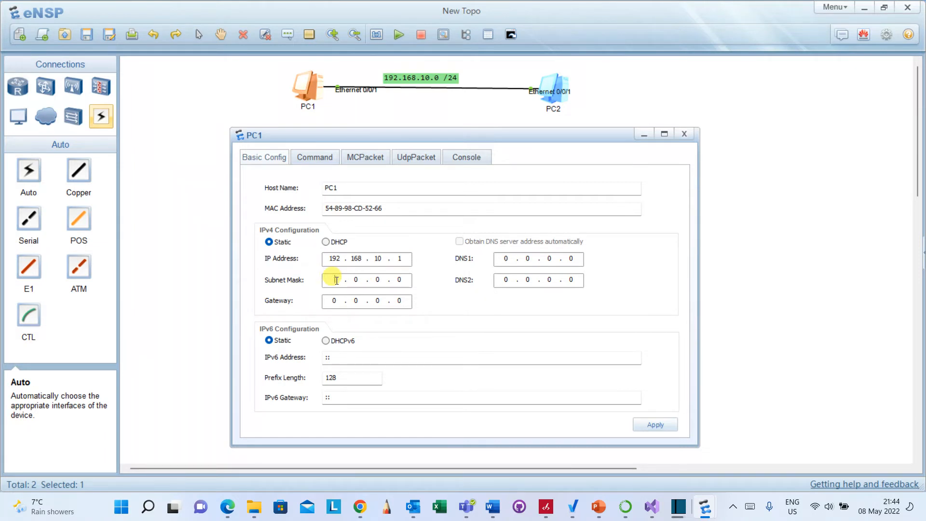
text(255 . 255 . 255)
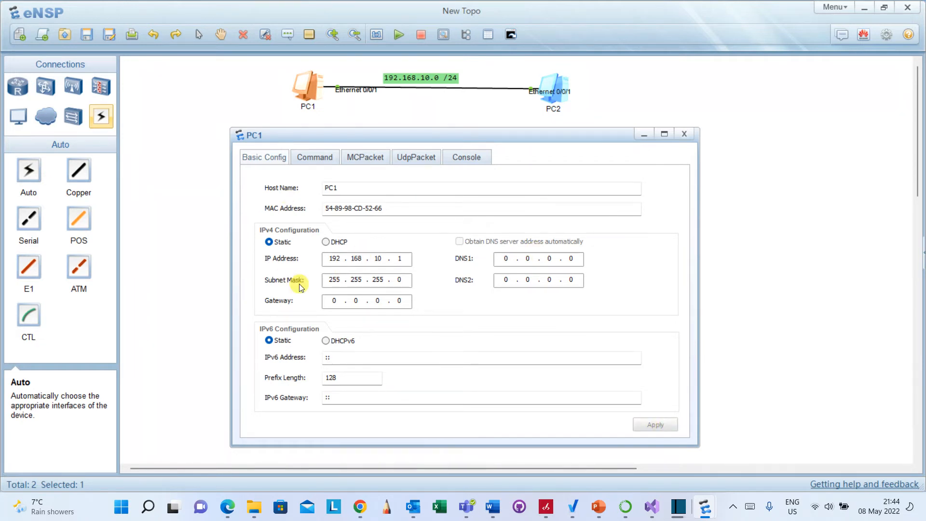
click(684, 135)
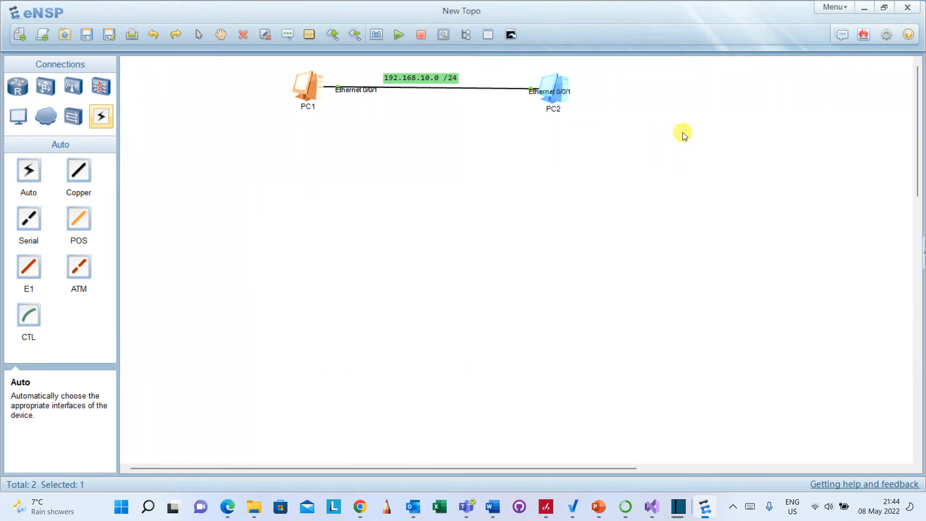
Open PC2's settings and set its host name to PC 2.
click(558, 83)
double_click(557, 85)
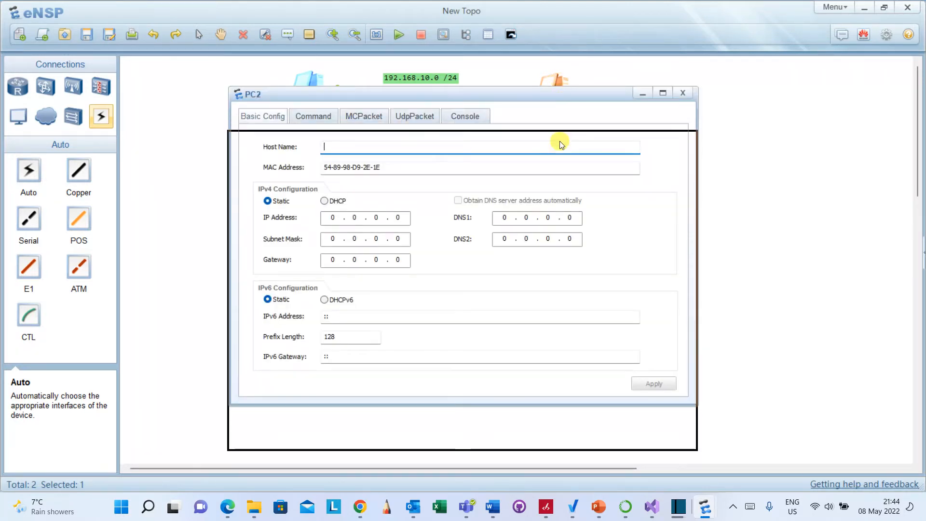
click(531, 196)
text(PC 2)
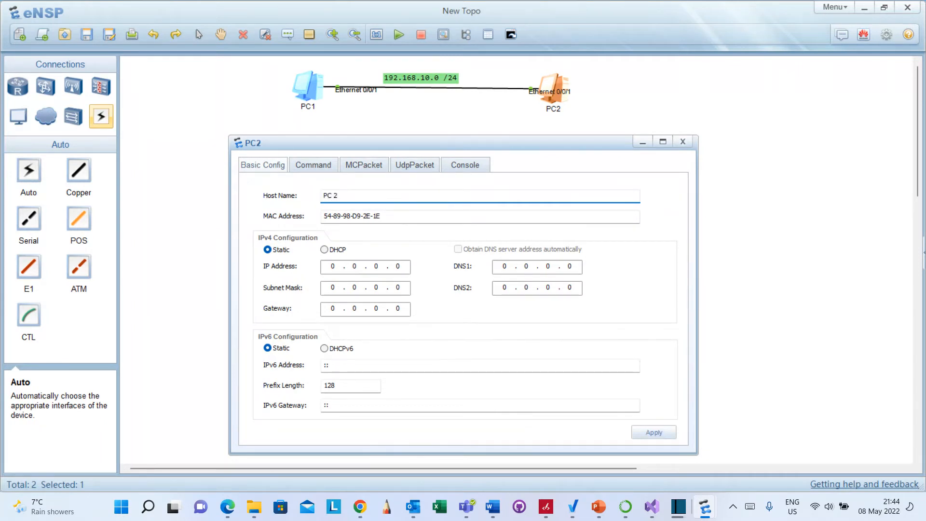
Set PC2's static IPv4 address to 192.168.10.2.
click(333, 267)
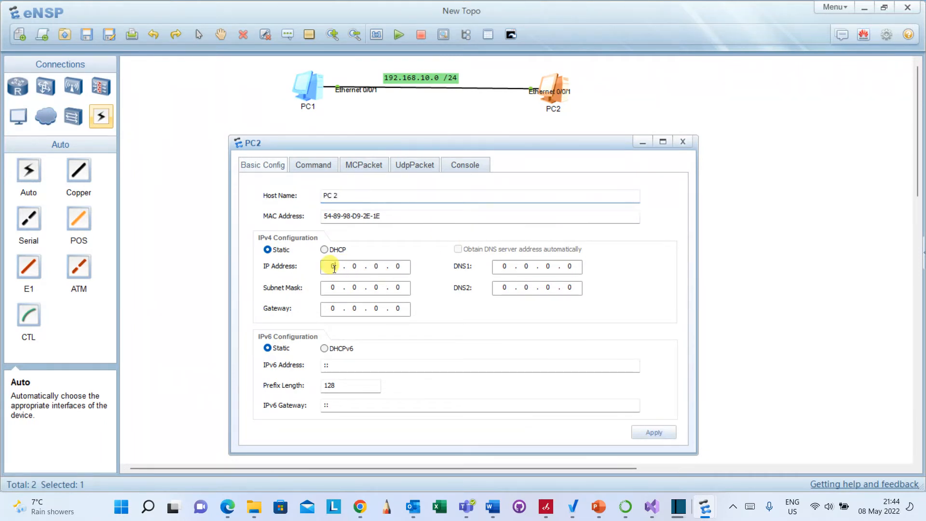
text(1921)
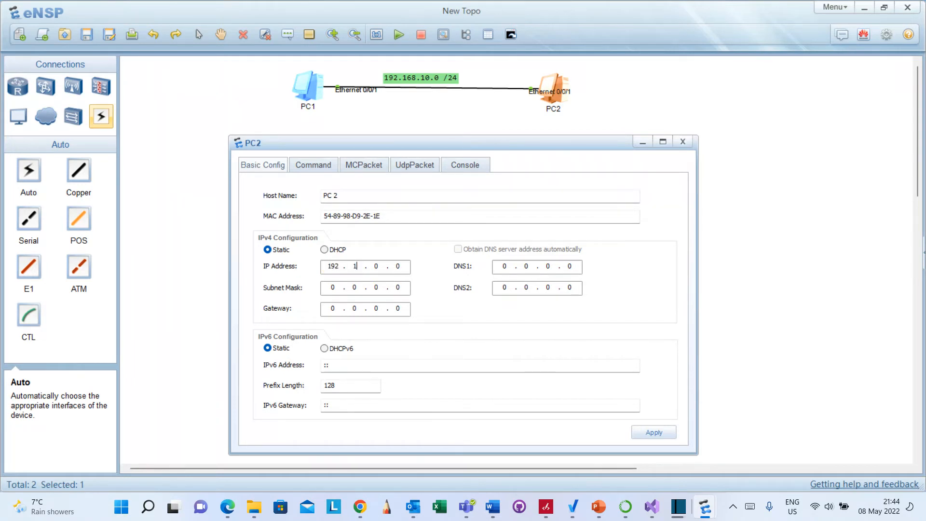
text(68)
text(10)
text(2)
key(BackSpace)
Set PC2's subnet mask to 255.255.255.0, apply, and close the settings.
key(Tab)
text(255 . 255 . 255)
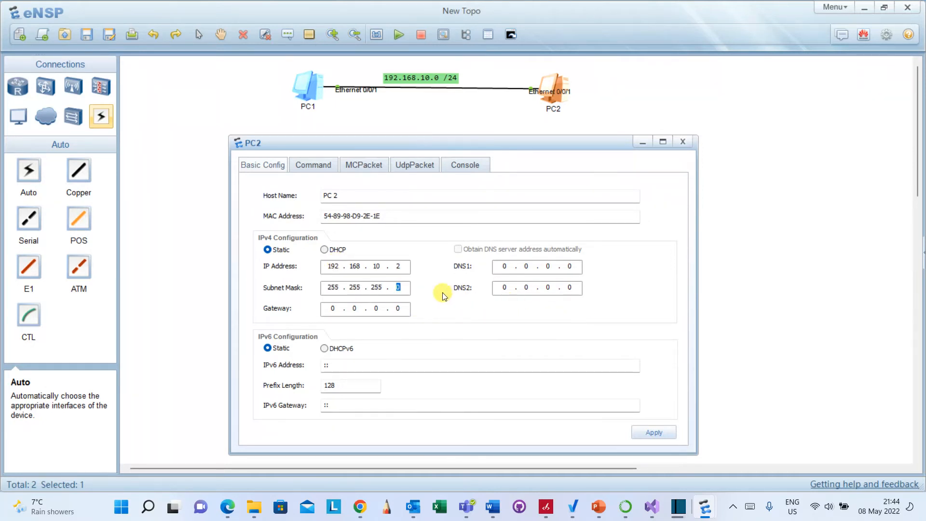
click(397, 289)
click(654, 433)
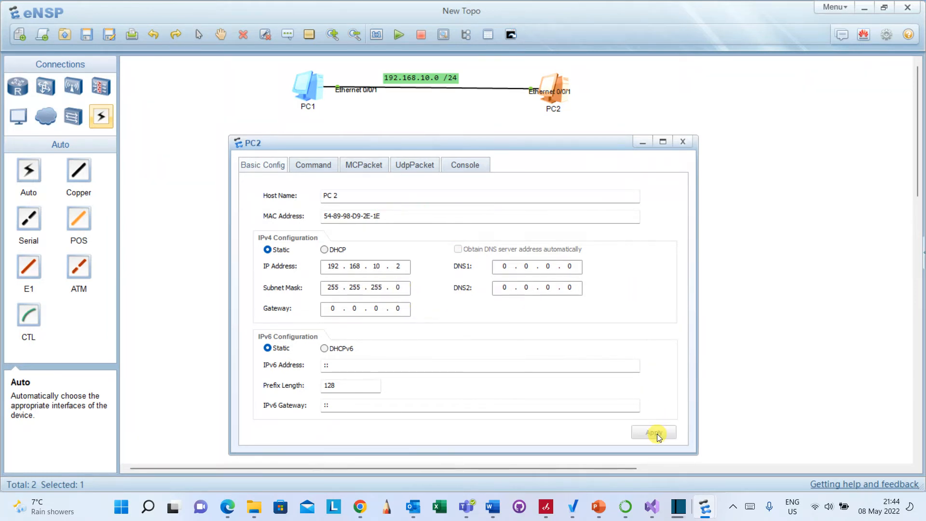
click(689, 142)
click(690, 143)
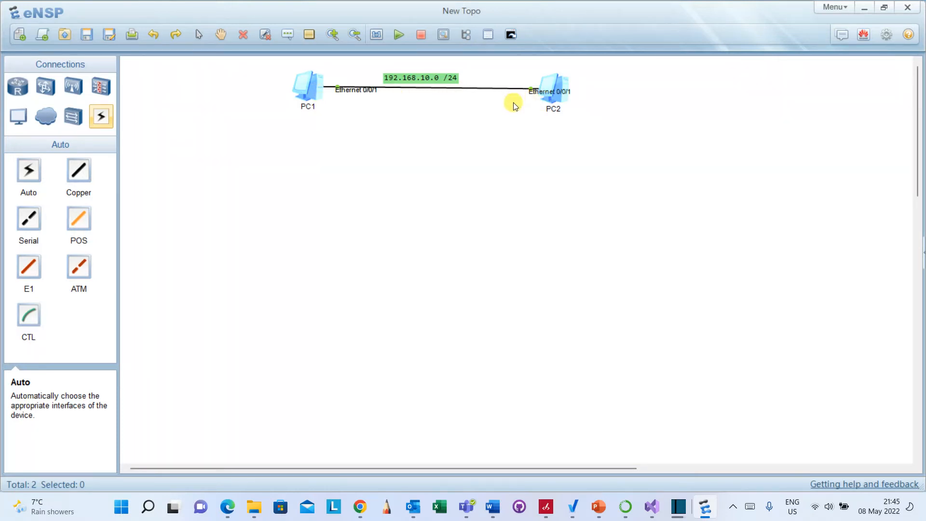
Start a data capture on the link between PC1 and PC2, minimizing the Wireshark window that opens.
click(341, 93)
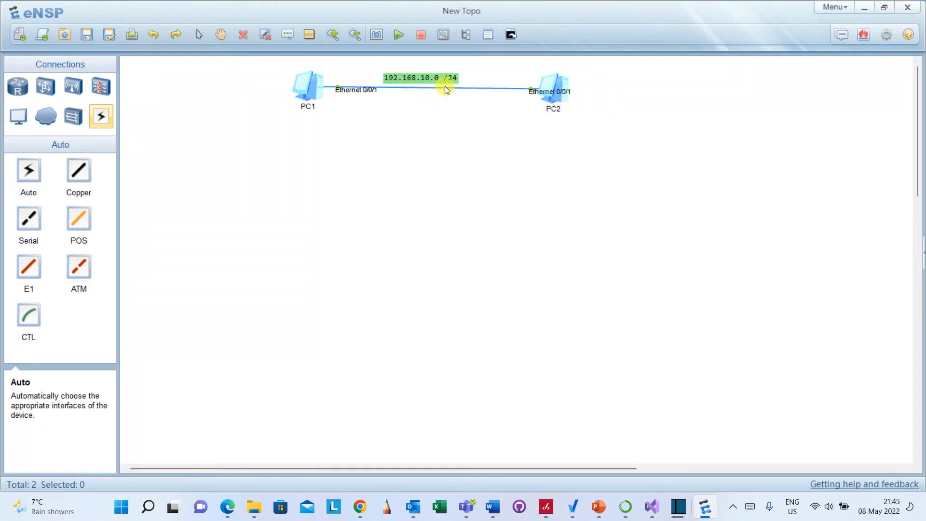
right_click(338, 88)
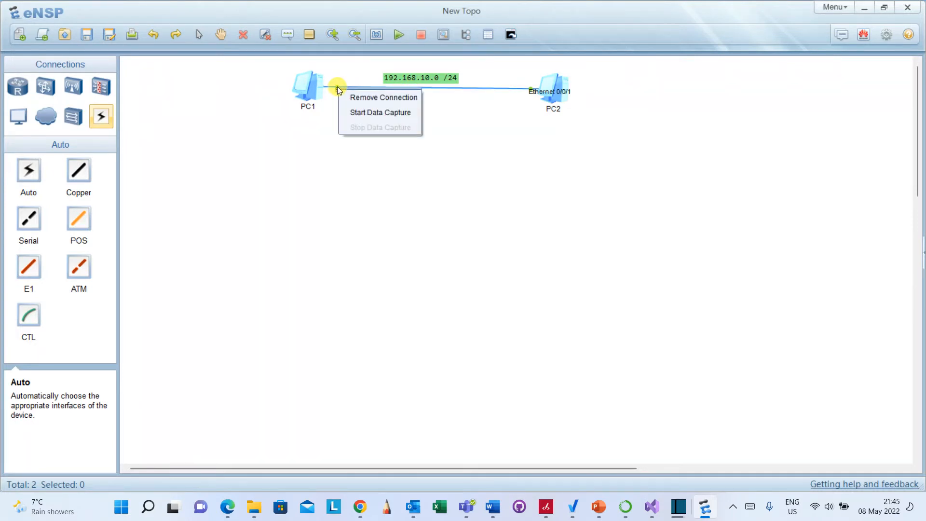
click(379, 115)
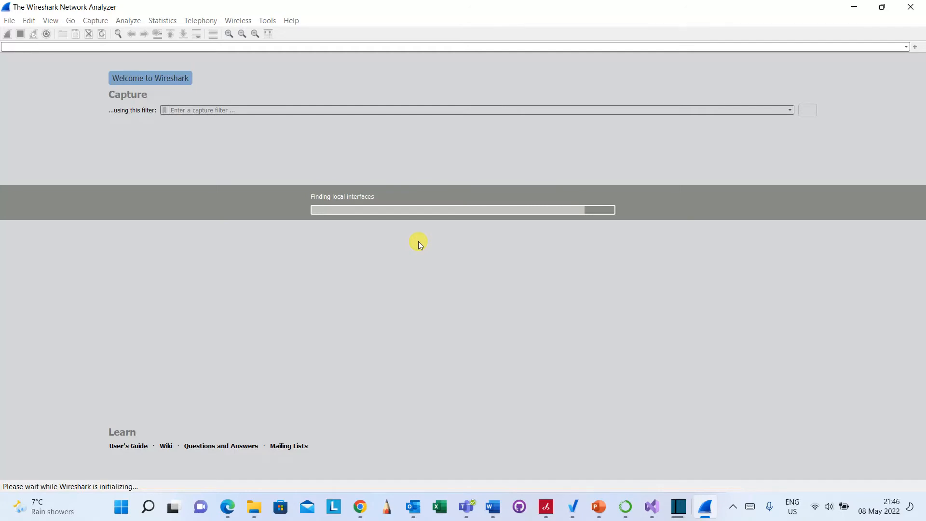
click(855, 5)
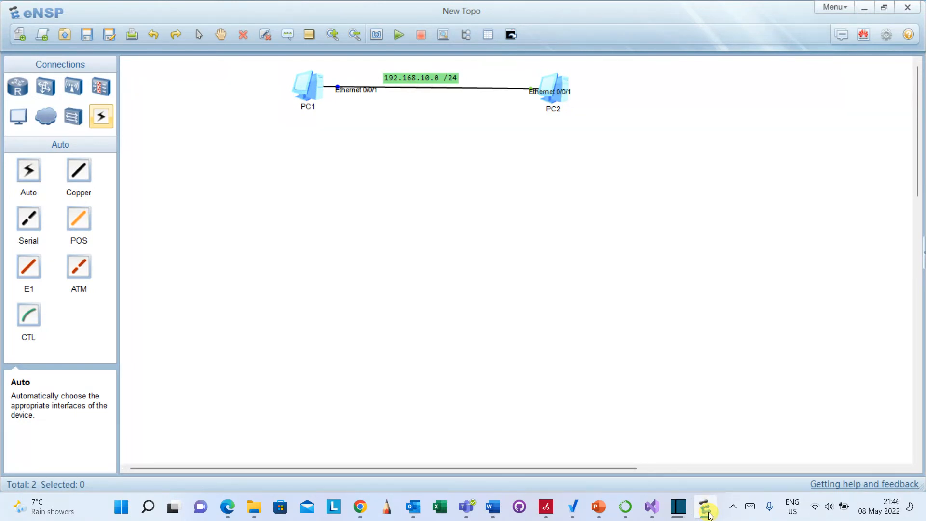
Switch to Anaconda Navigator and quit it.
click(625, 507)
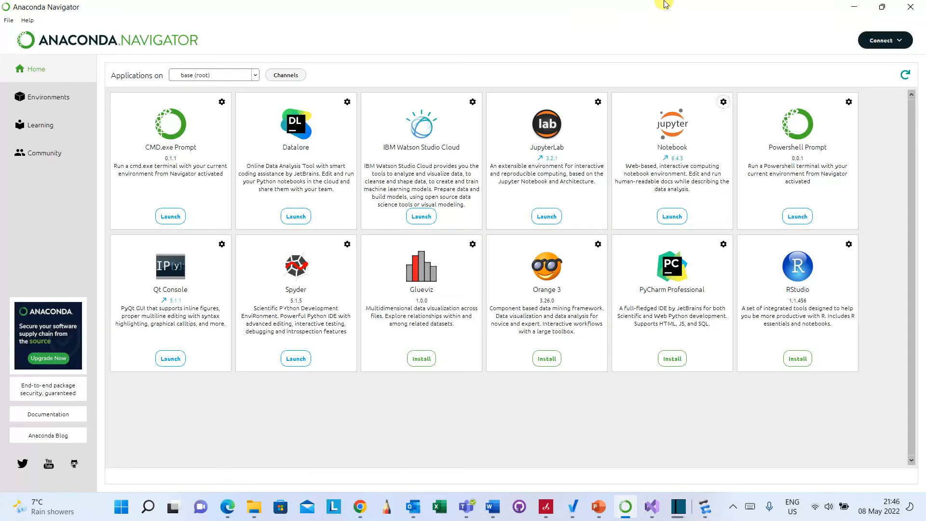
click(911, 7)
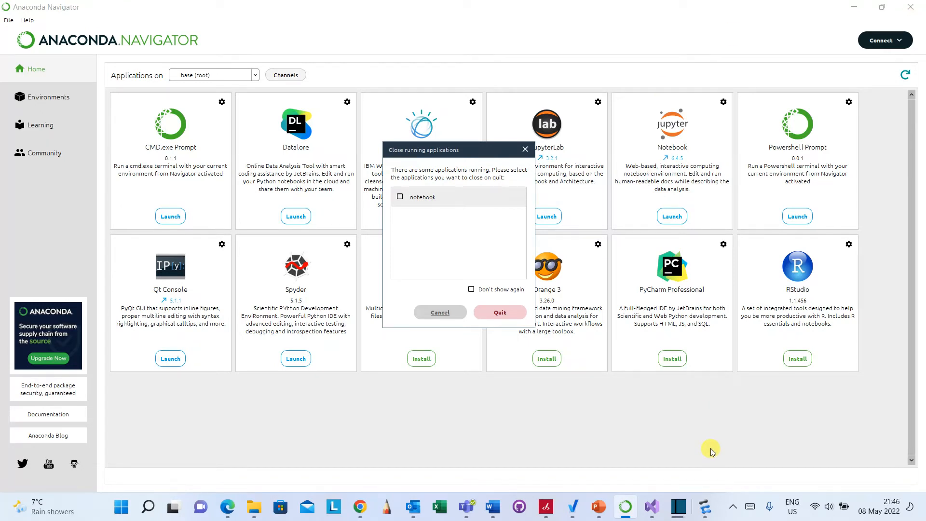
click(497, 312)
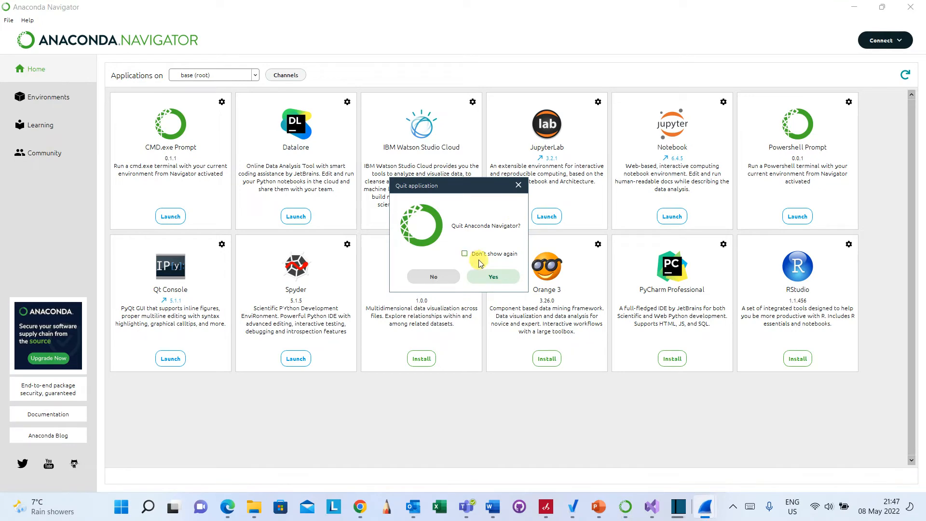
click(497, 278)
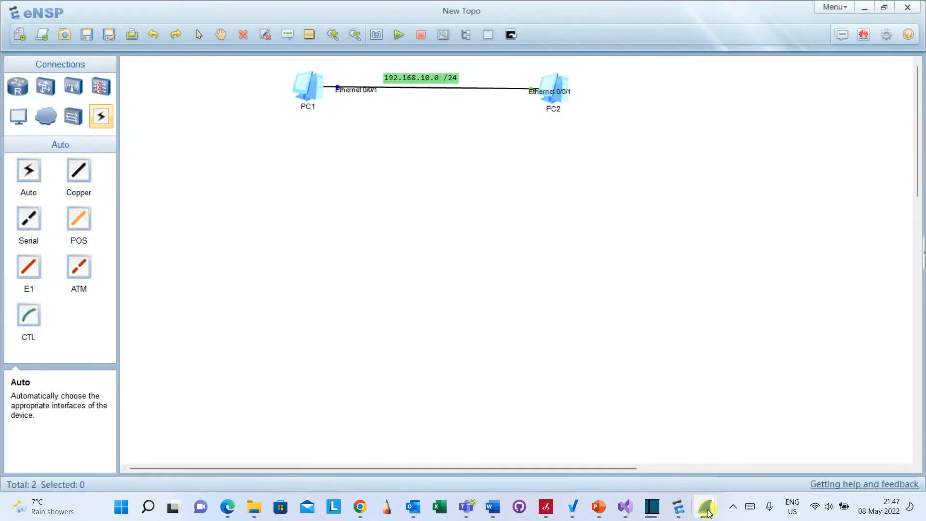
Check the Wireshark capture window and return to eNSP.
mouse_move(709, 512)
click(680, 446)
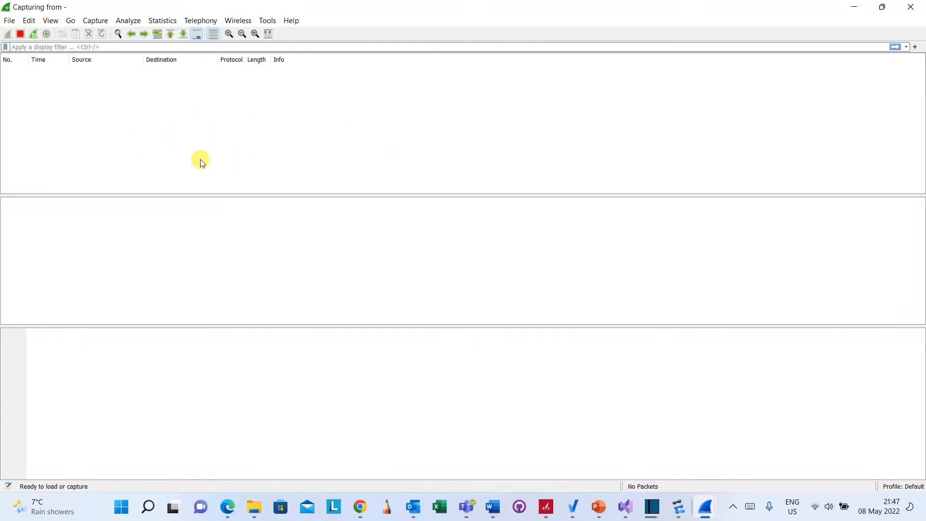
click(676, 509)
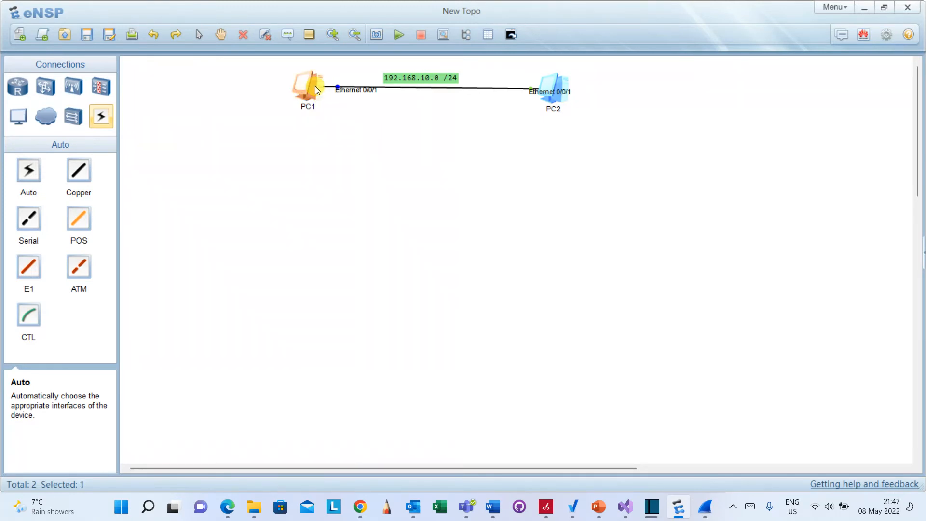
Open PC1's settings and browse its Command, UdpPacket and Console tabs, ending on Command.
double_click(315, 88)
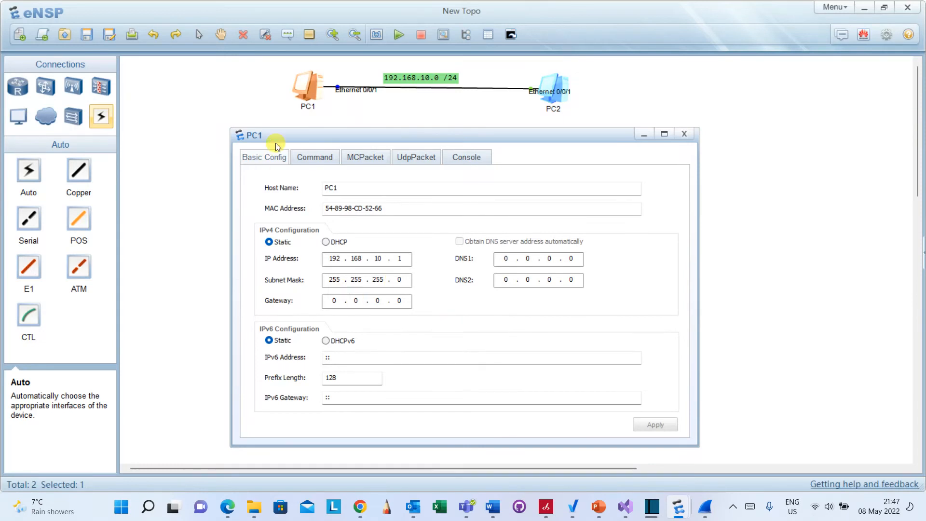
click(312, 158)
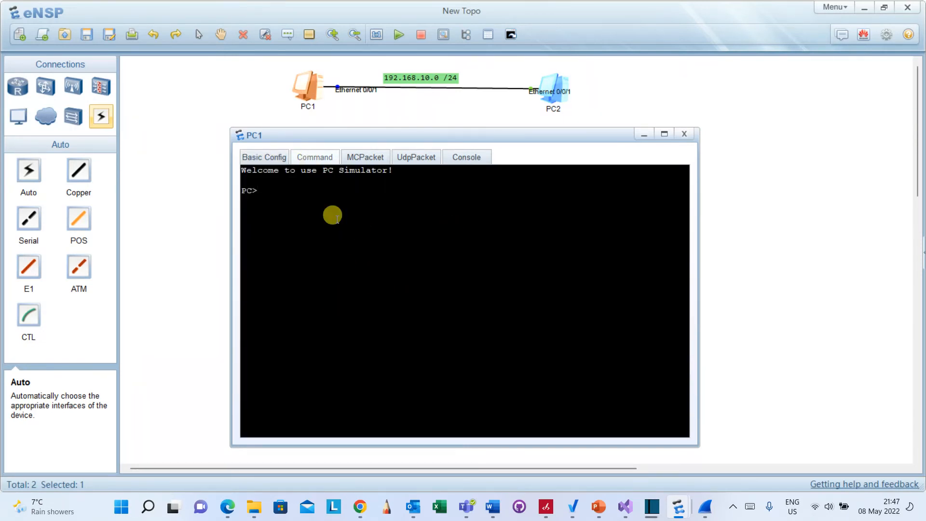
click(365, 160)
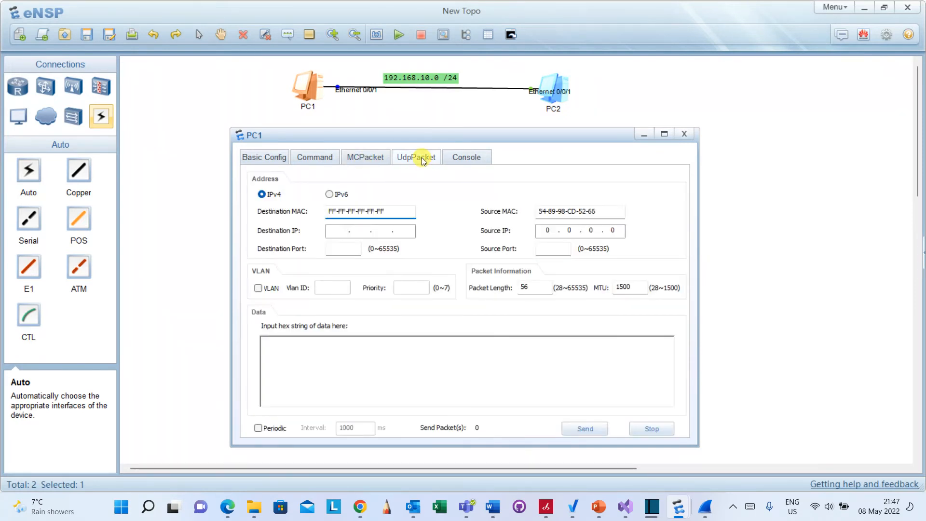
click(467, 157)
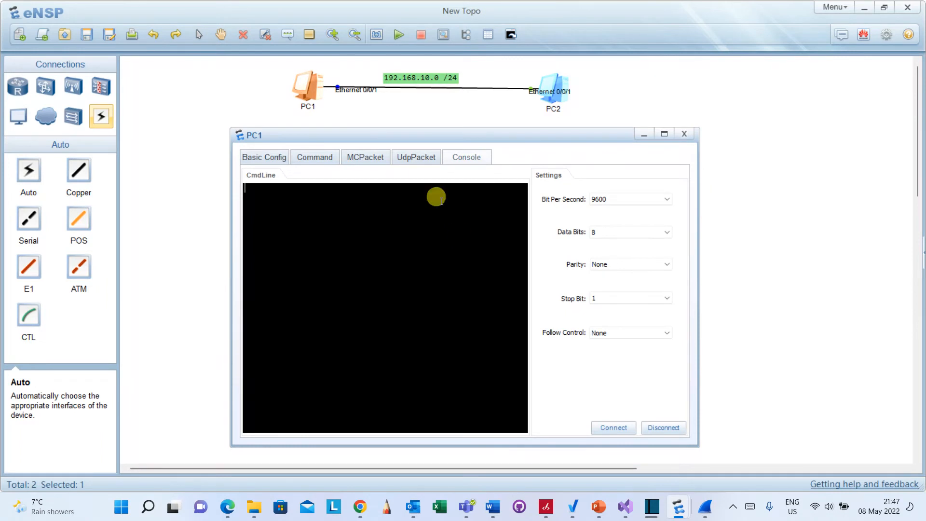
click(313, 159)
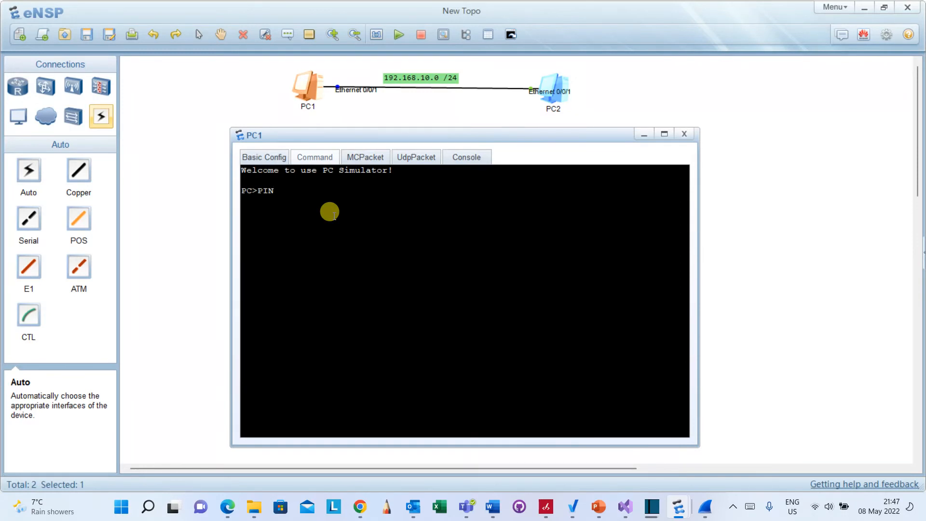
Ping 192.168.10.2 from PC1's command line.
key(BackSpace)
key(BackSpace)
key(BackSpace)
text(ping 192.)
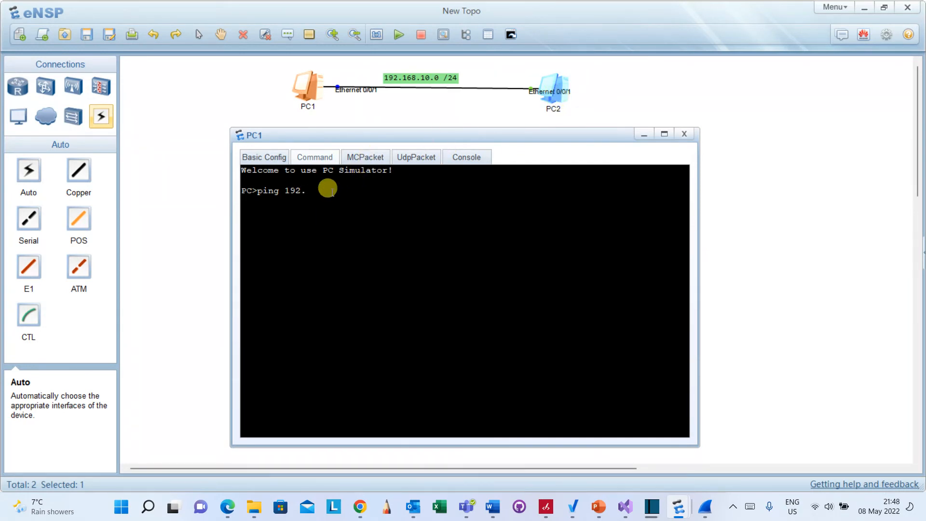
text(168.10.12)
key(Return)
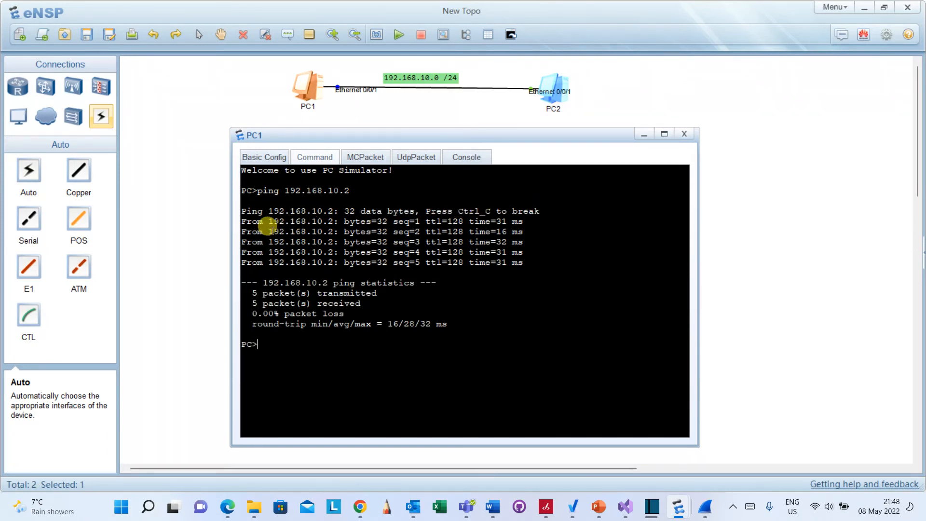
Highlight the first two reply lines in PC1's ping output.
drag(246, 220, 524, 222)
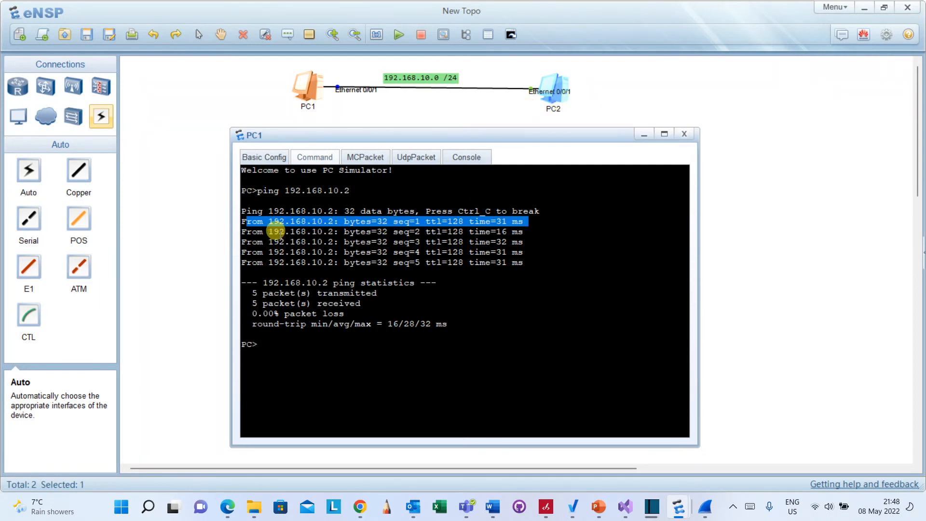
drag(246, 232, 517, 233)
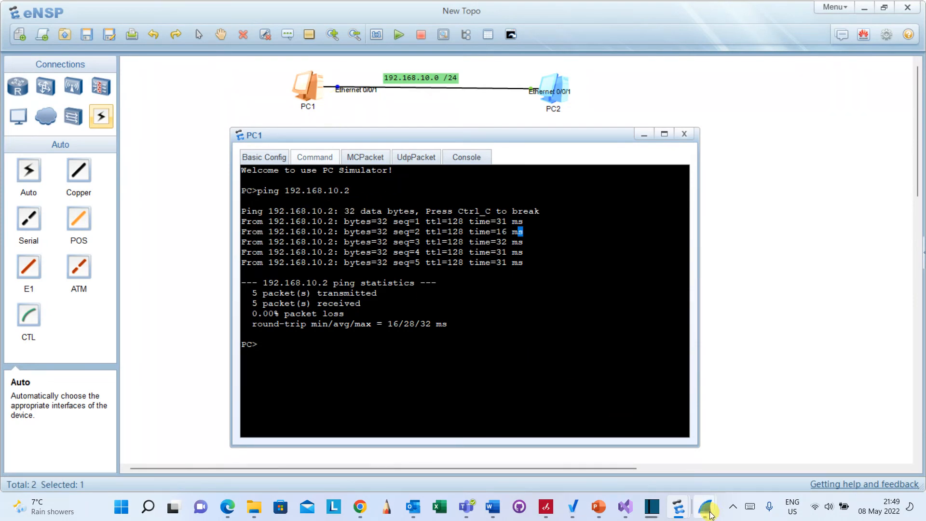
Switch to Wireshark, select the first captured ARP packet, and minimize the window.
mouse_move(711, 515)
click(673, 468)
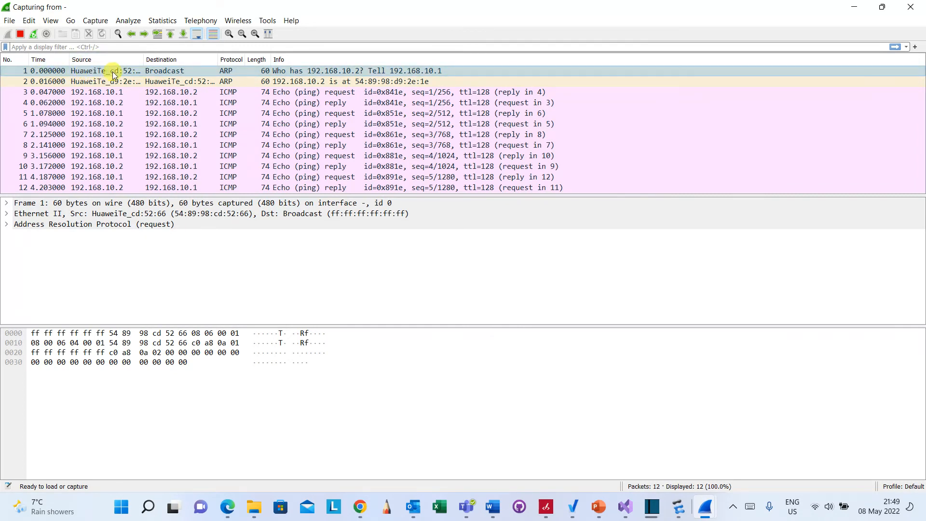
click(158, 73)
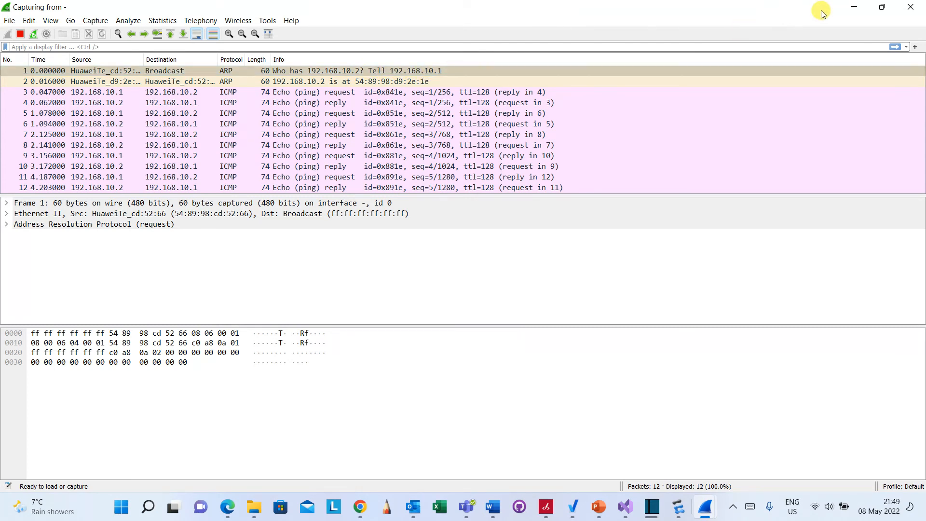
click(853, 7)
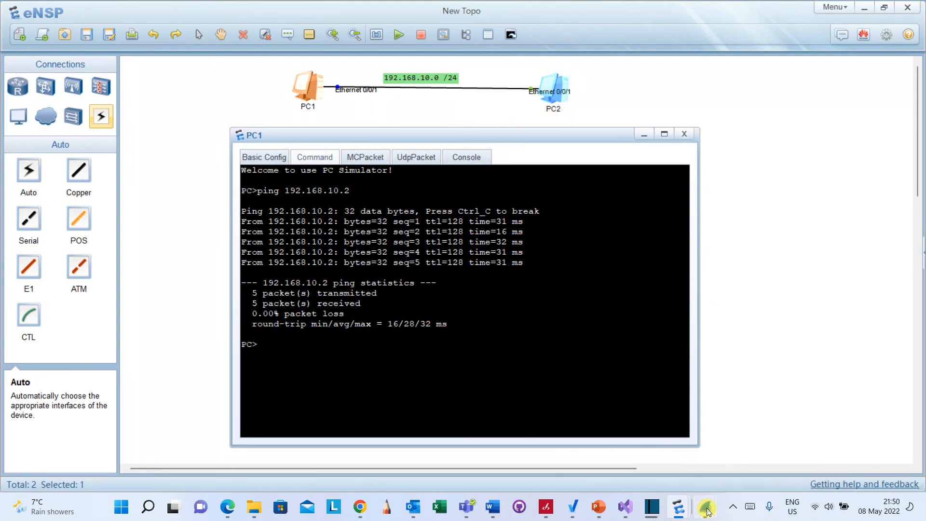
Reopen Wireshark, select frame 9, sort the packet list by source, and minimize it again.
click(655, 452)
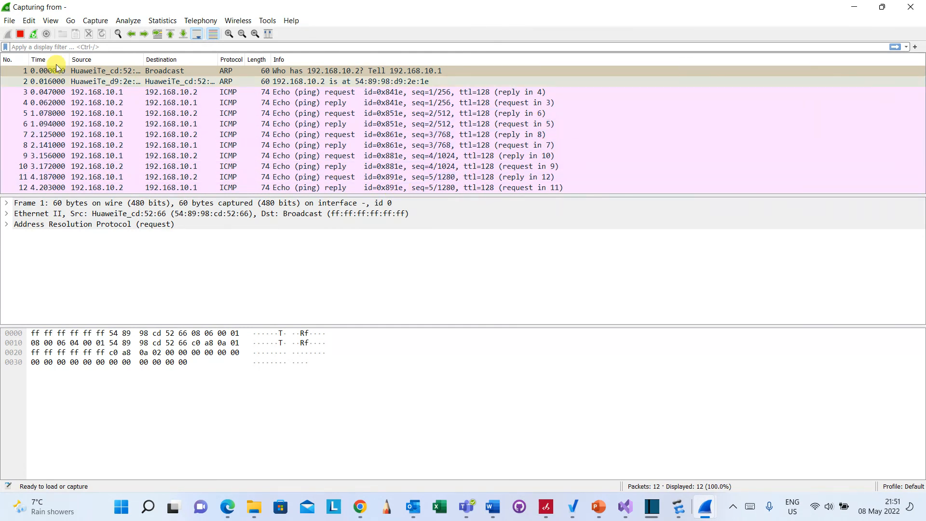
click(30, 24)
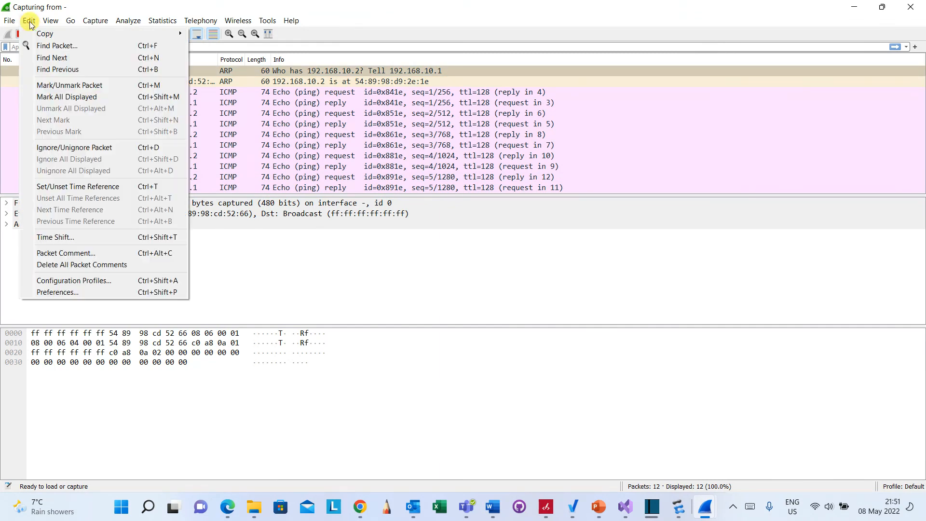
click(282, 156)
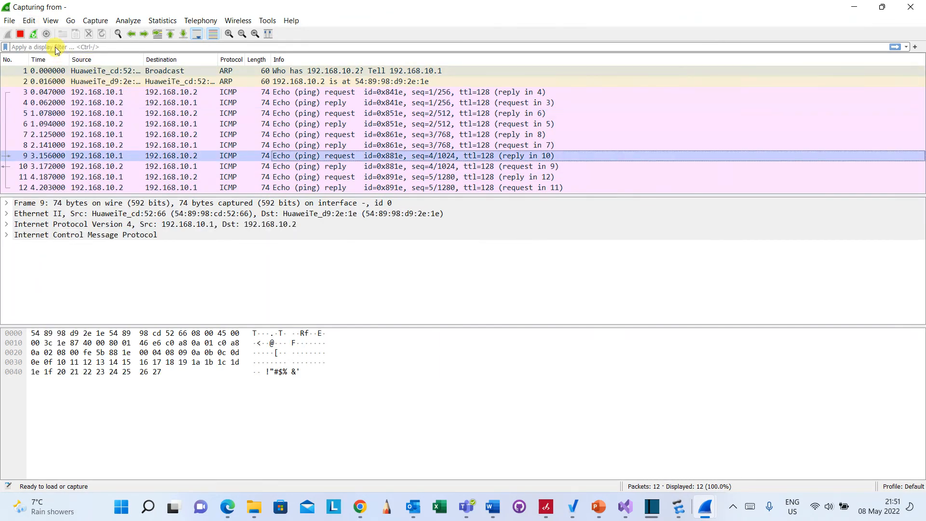
click(91, 59)
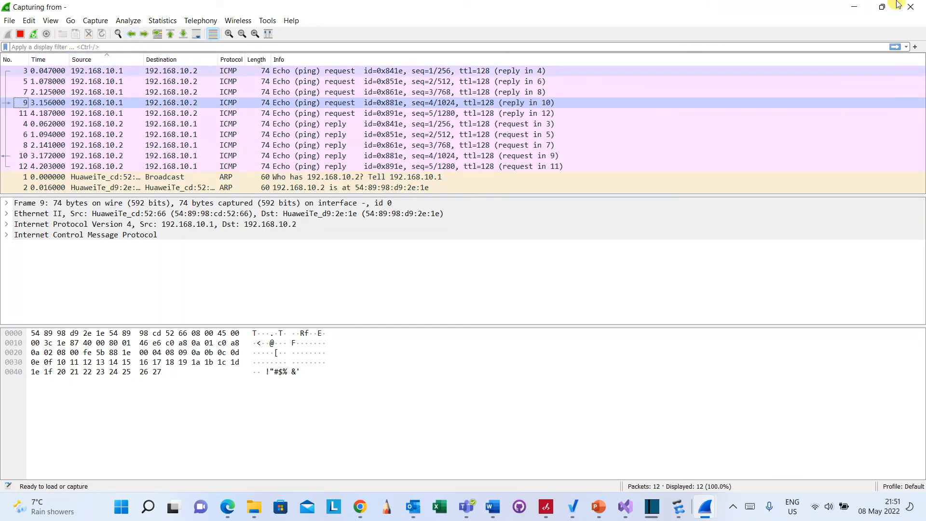
click(863, 9)
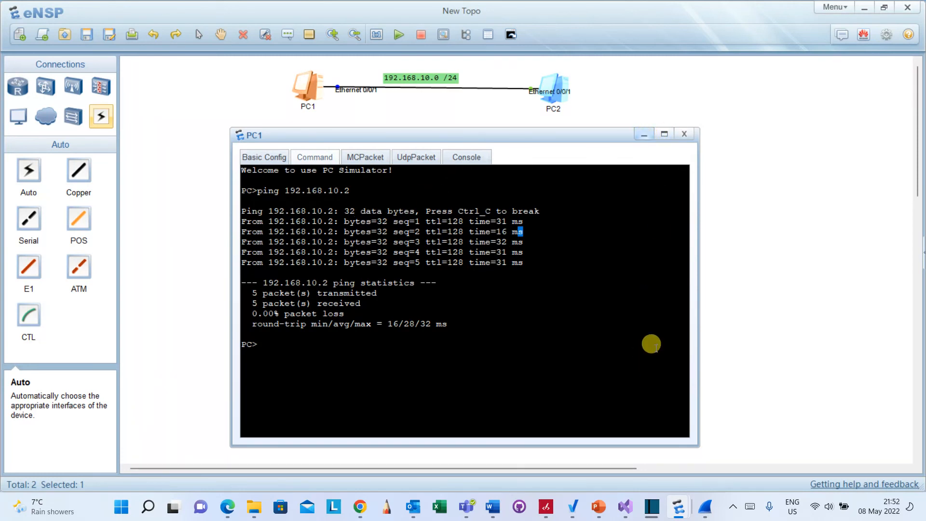
mouse_move(649, 507)
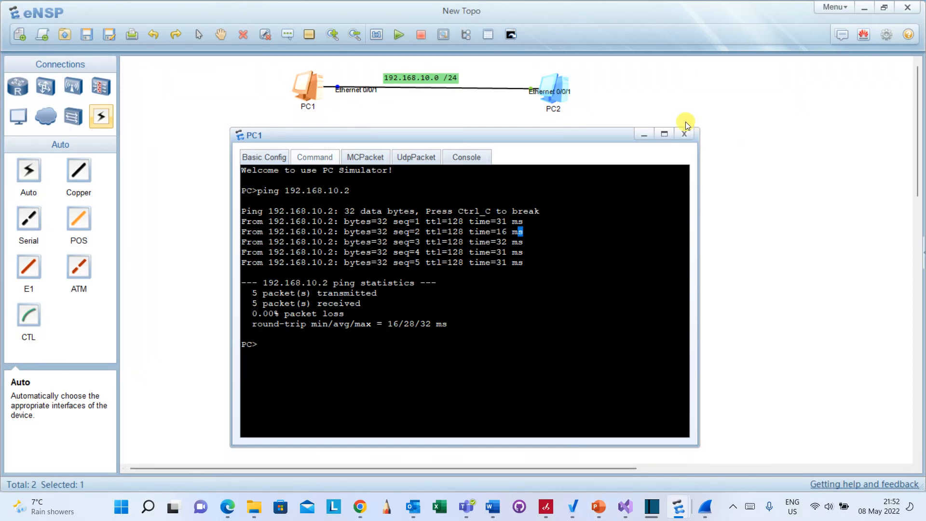
Minimize PC1's command window and then the eNSP topology window.
click(644, 134)
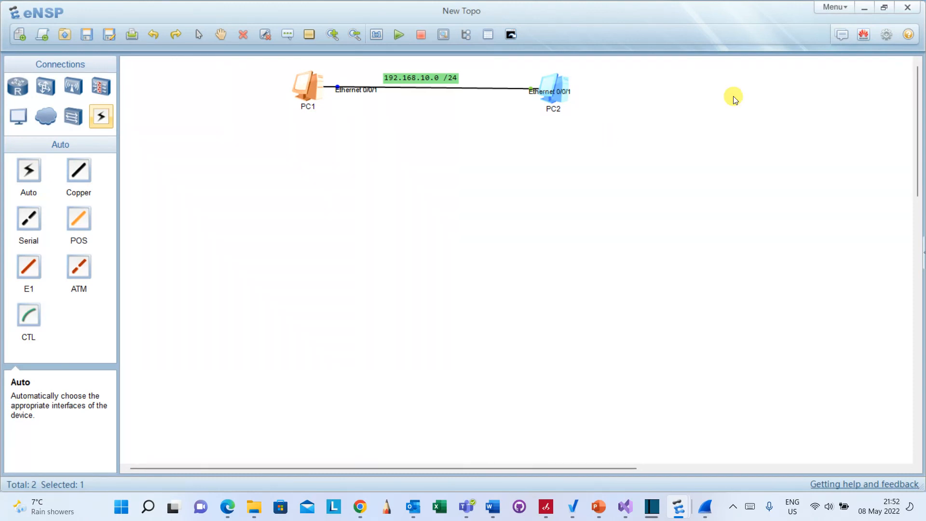
click(864, 8)
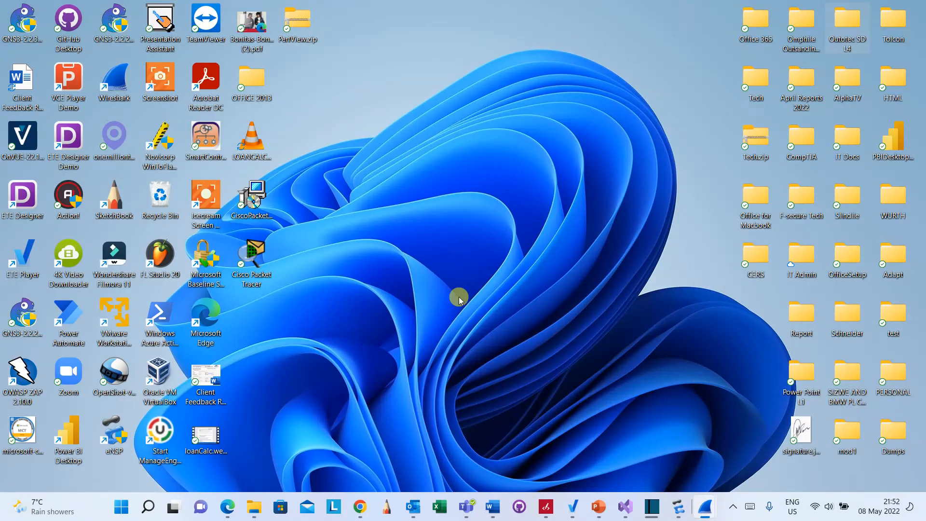
mouse_move(654, 516)
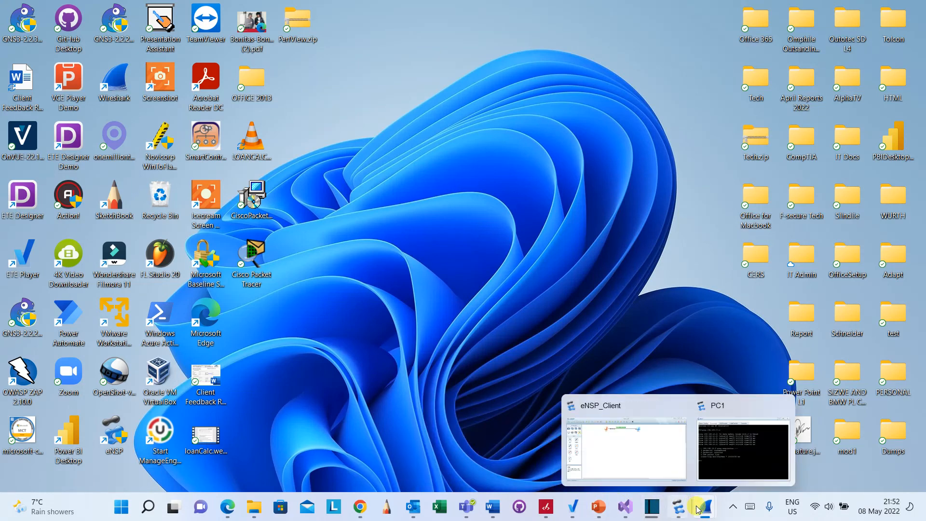
click(547, 511)
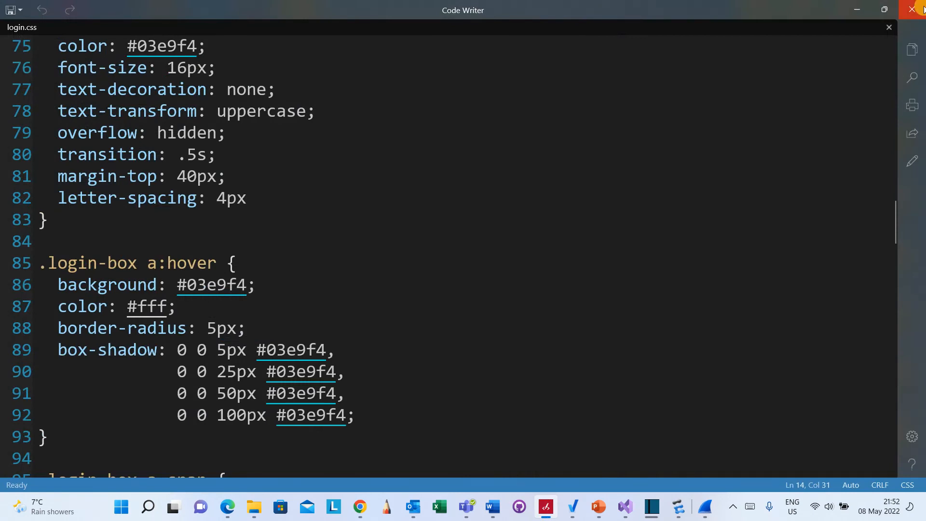
click(915, 9)
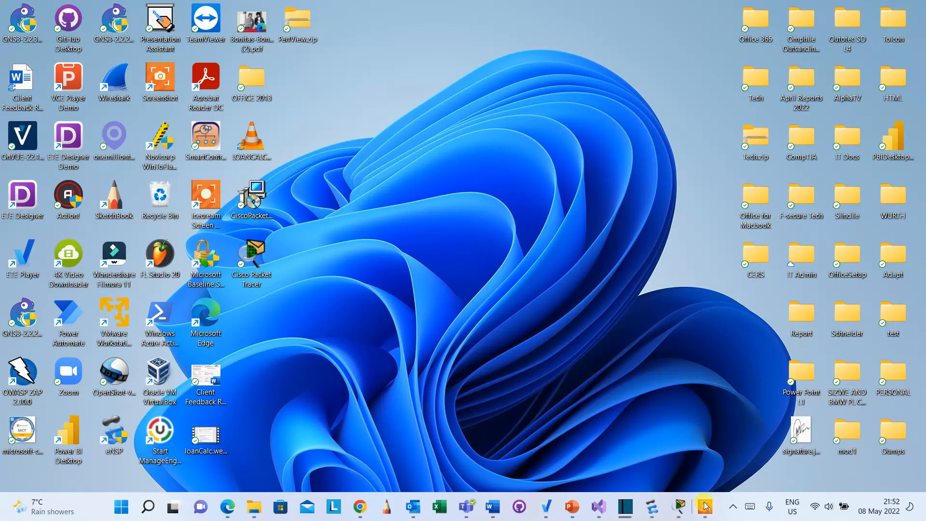
click(705, 510)
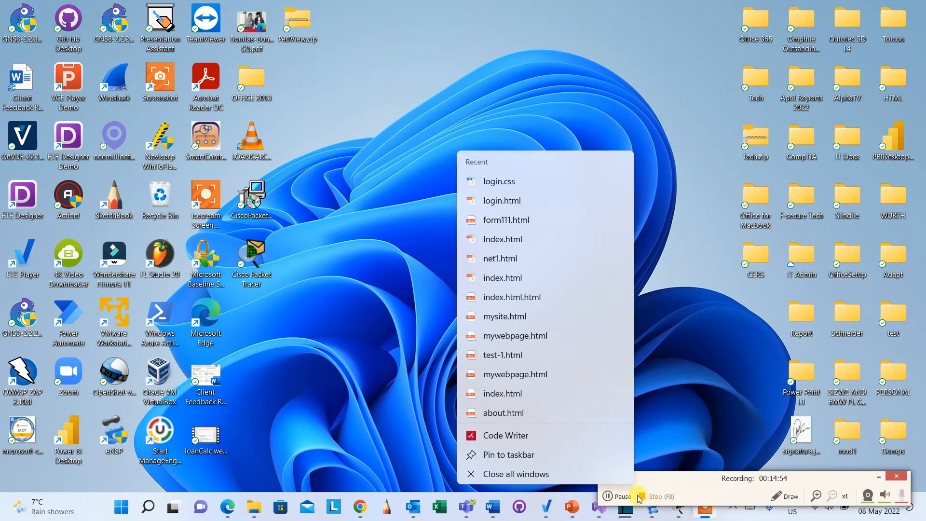